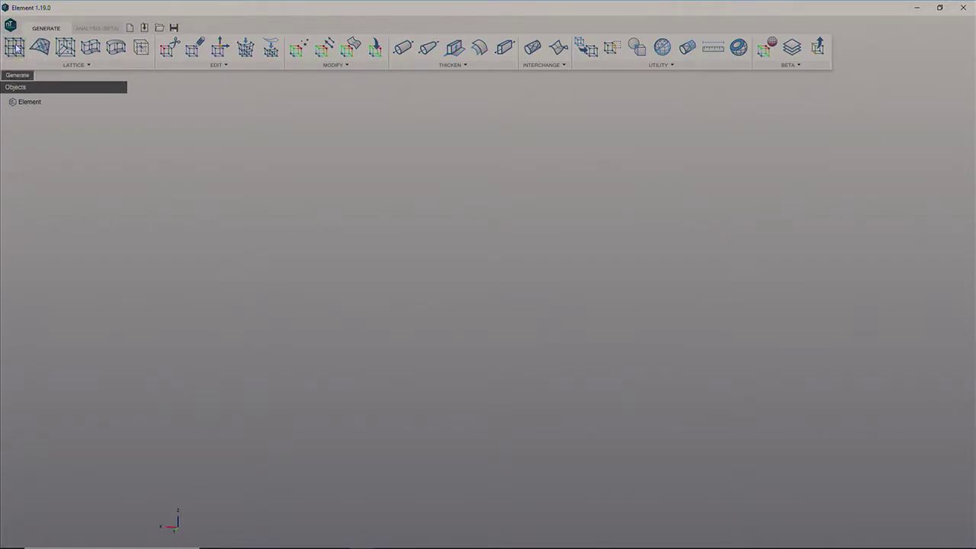
Import the Parasolid file 'Pressure duct_0.47 mm.x_t' into the workspace
click(10, 25)
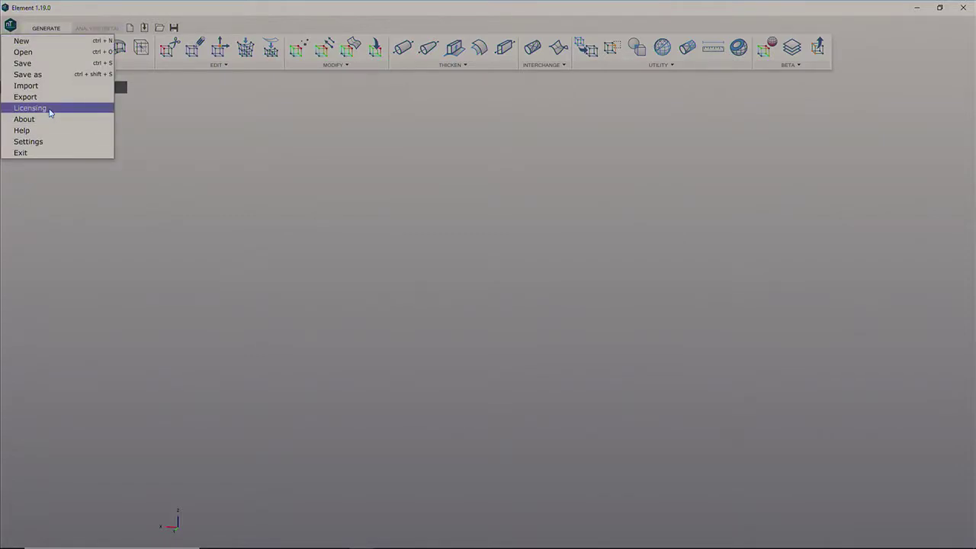
click(35, 87)
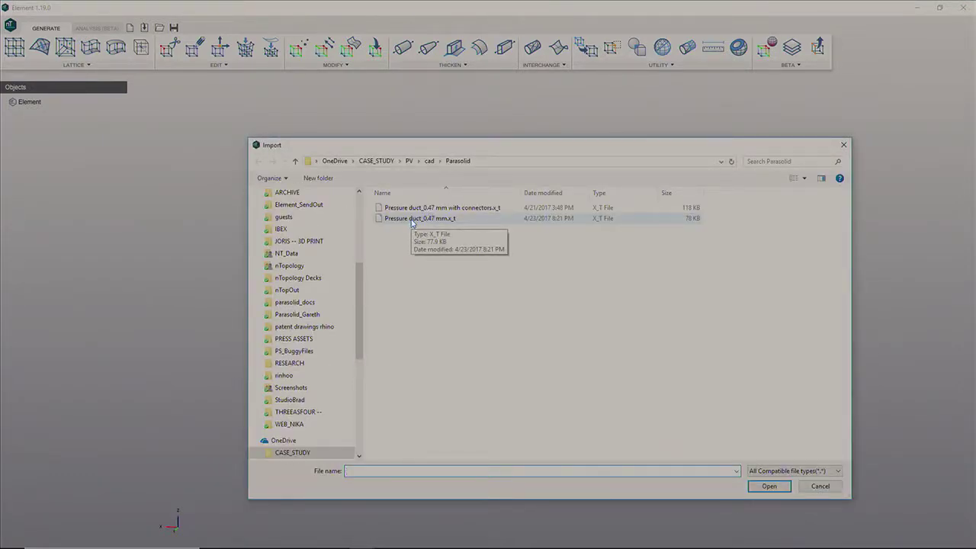
click(411, 219)
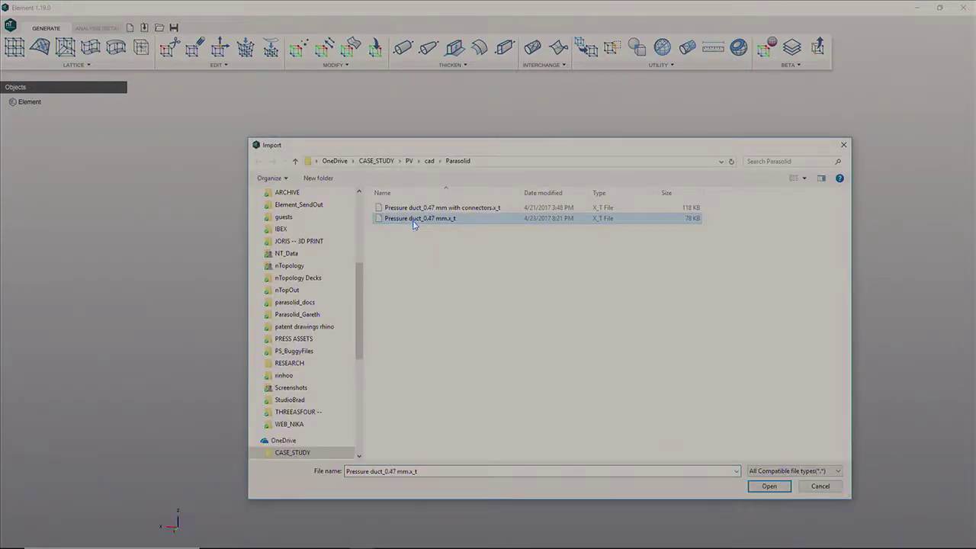
click(766, 486)
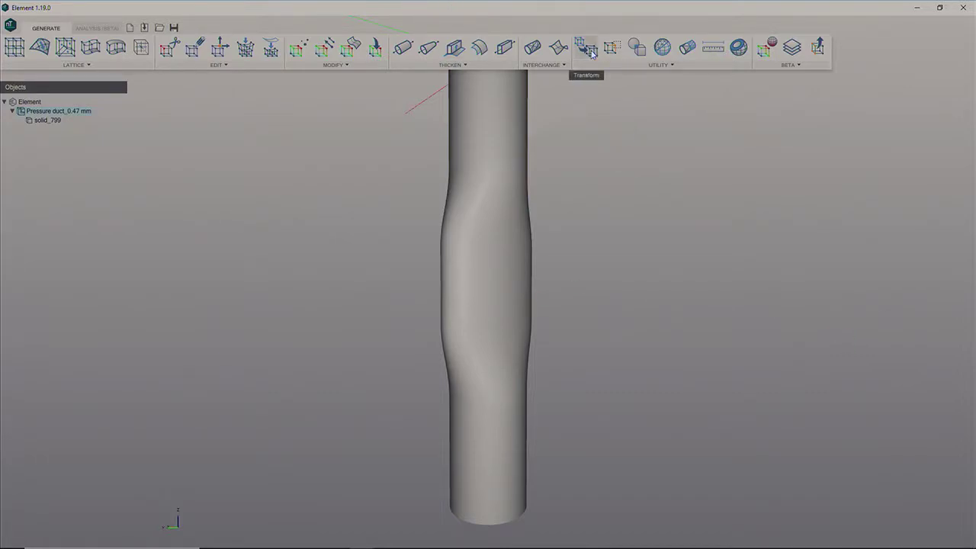
Extract the duct's surface as sheet_876 and hide the solid_799 body
click(612, 49)
click(480, 168)
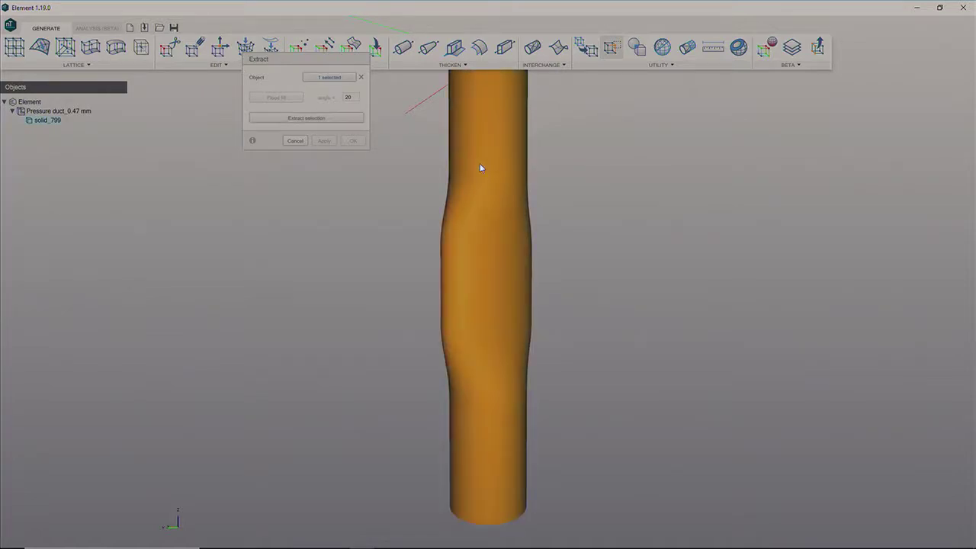
click(322, 121)
click(354, 141)
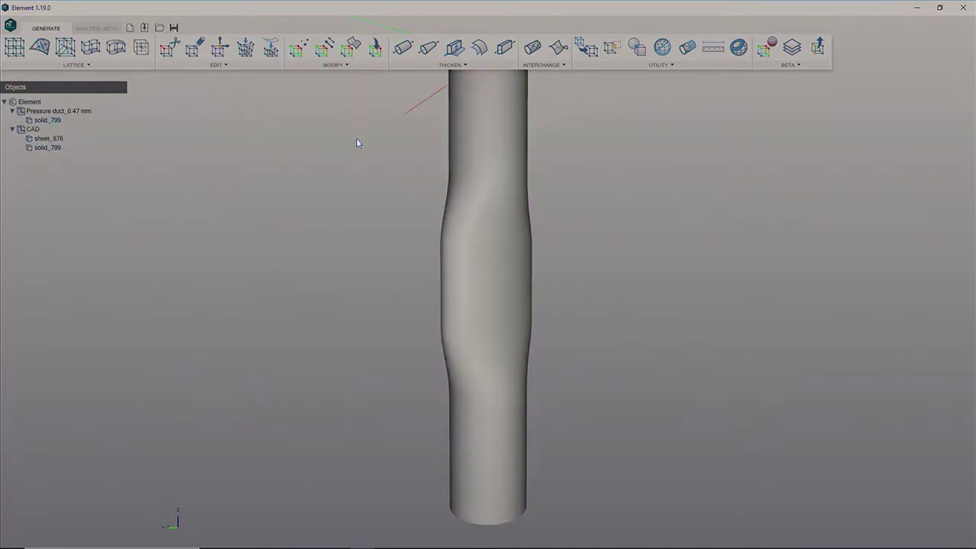
click(40, 151)
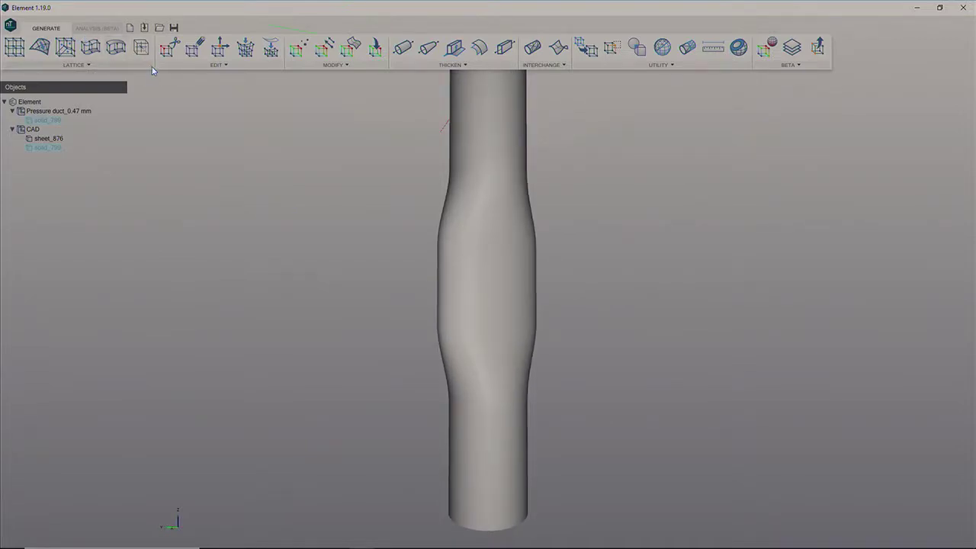
Preview the RibRule unit cell in the Rule Builder, then close it
click(141, 47)
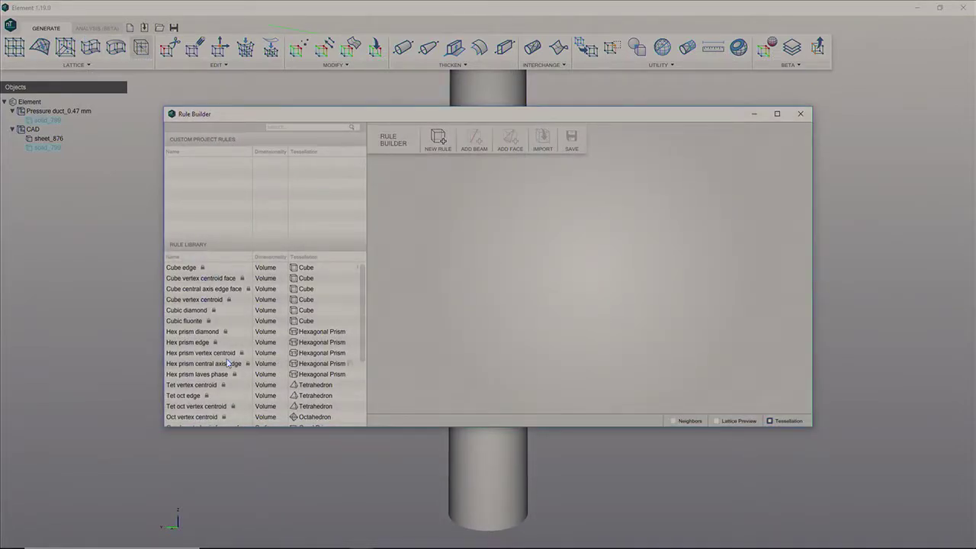
scroll(228, 364, down, 3)
click(180, 392)
right_drag(531, 318, 608, 257)
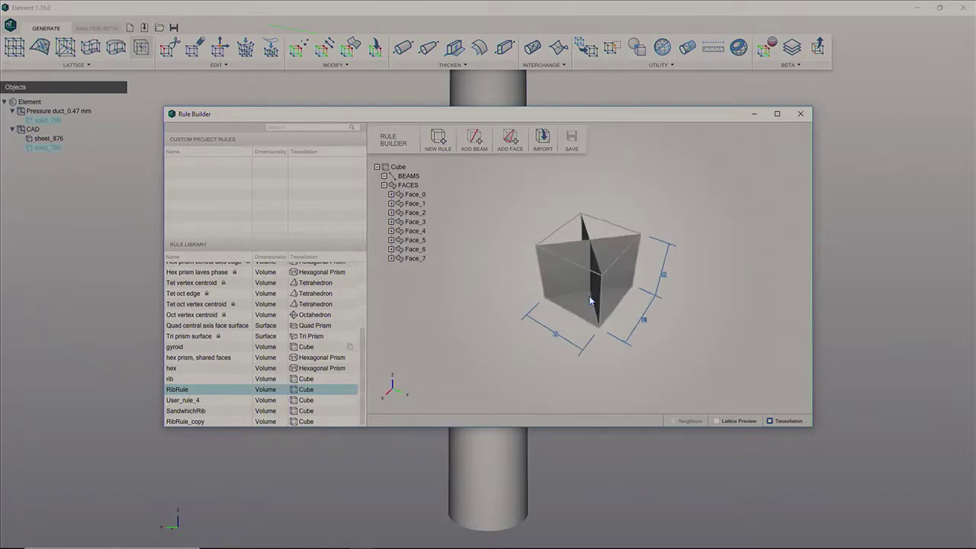
click(800, 114)
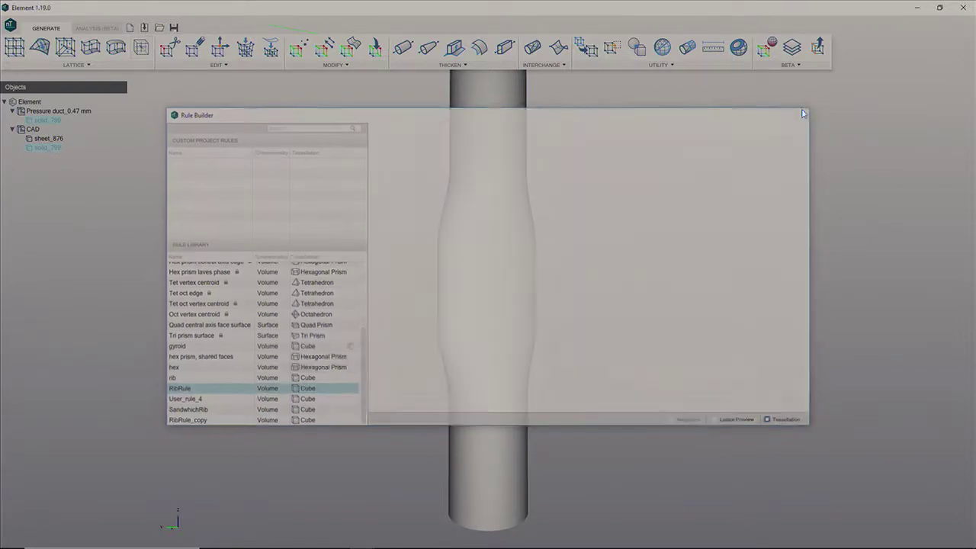
Generate a RibRule single-surface conformal lattice on sheet_876 with 22×22×1 divisions
click(90, 48)
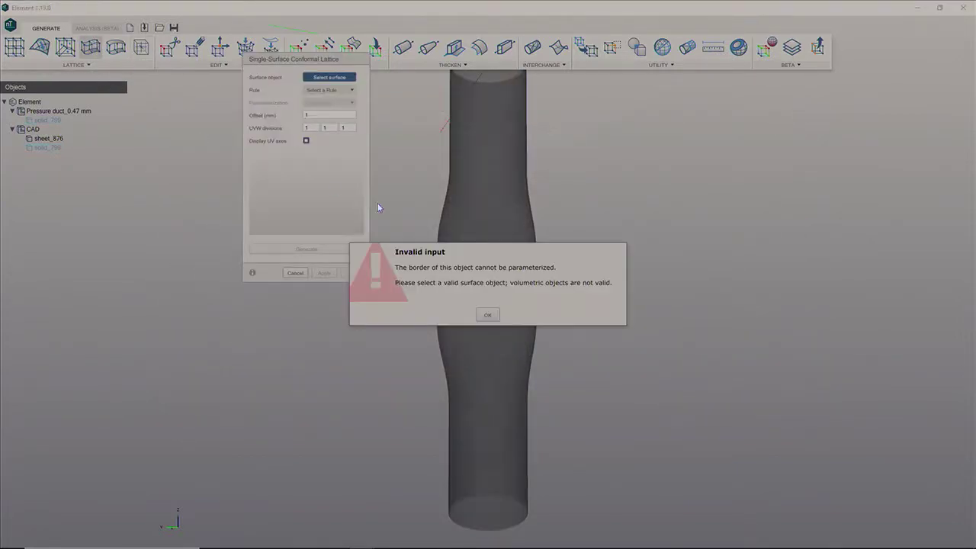
click(487, 315)
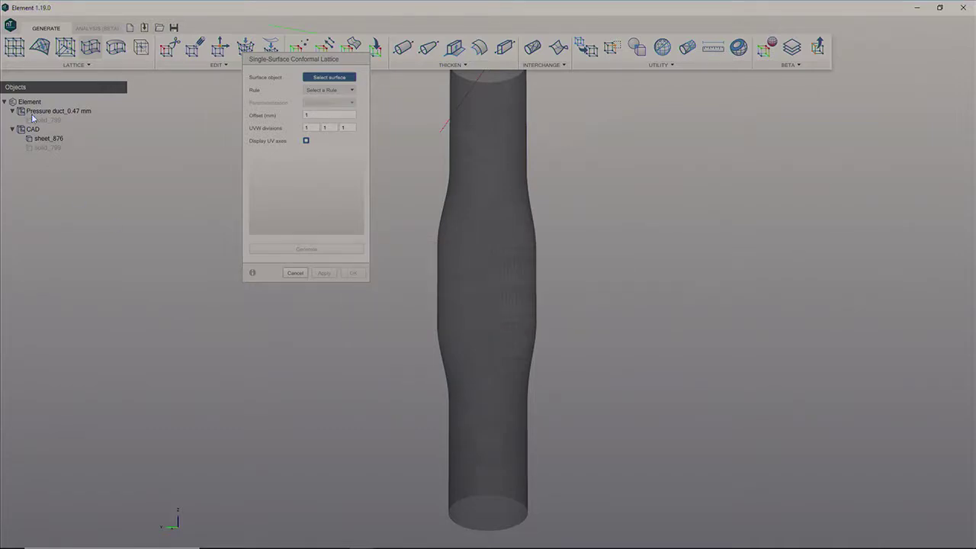
click(45, 139)
click(327, 91)
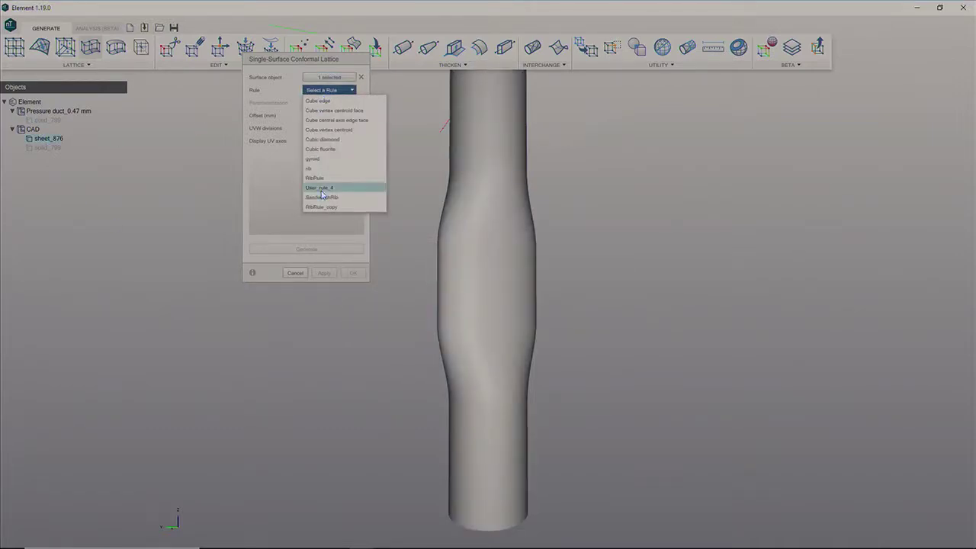
click(326, 181)
text(-12)
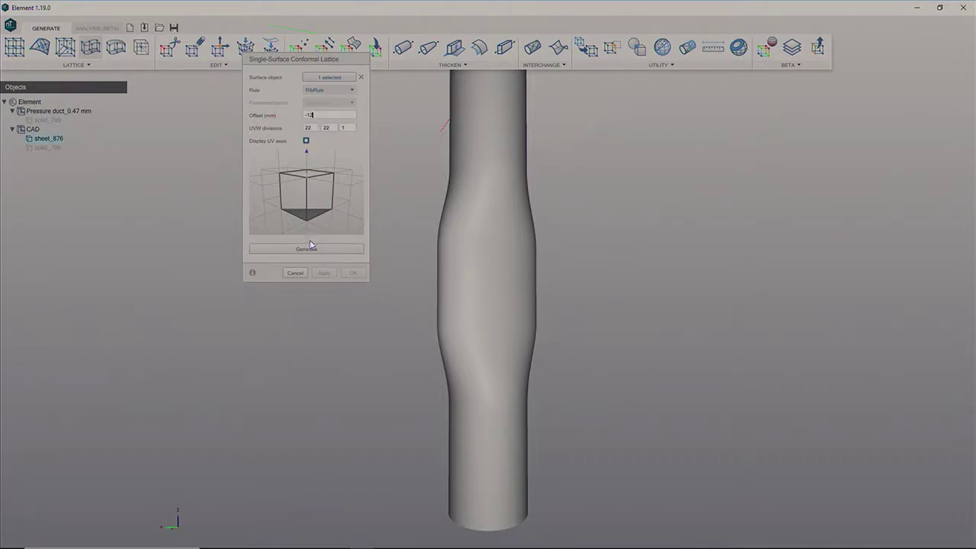
click(307, 249)
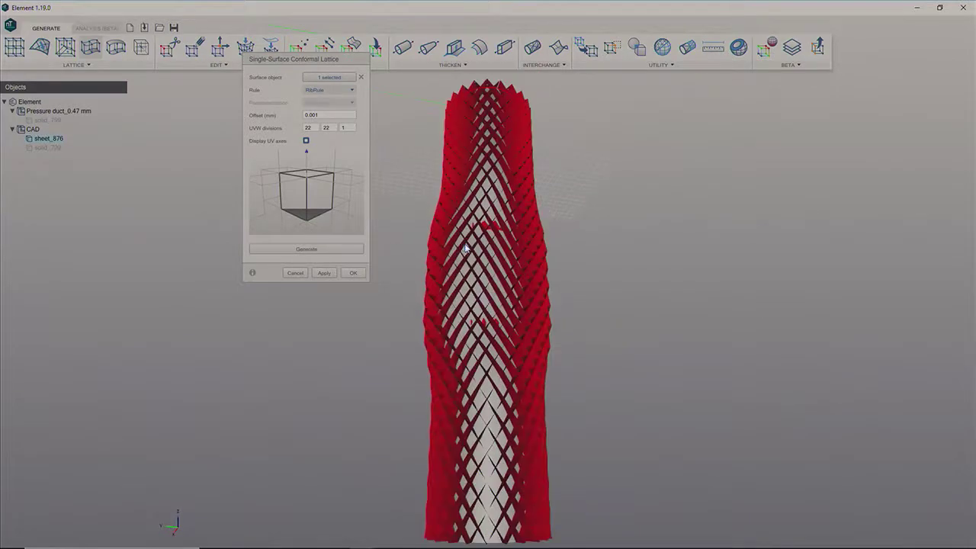
click(357, 277)
mouse_move(359, 279)
right_down()
mouse_move(420, 251)
mouse_move(488, 255)
right_up()
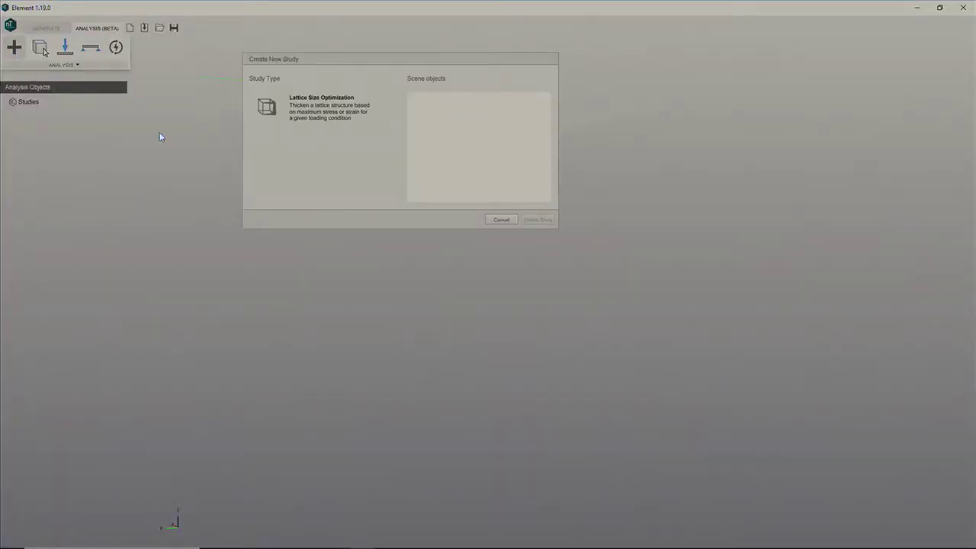
Create a Lattice Size Optimization study on the conformal lattice
click(344, 109)
click(456, 99)
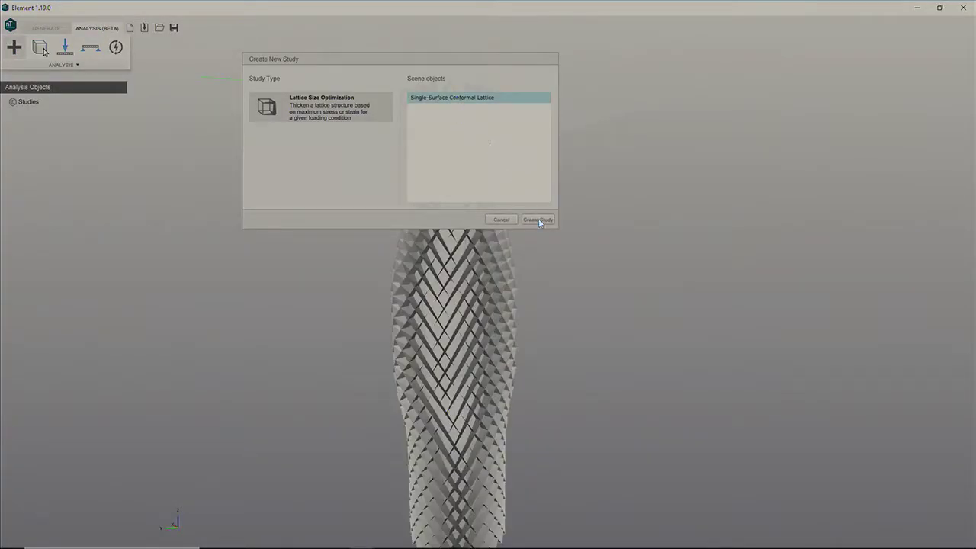
click(528, 218)
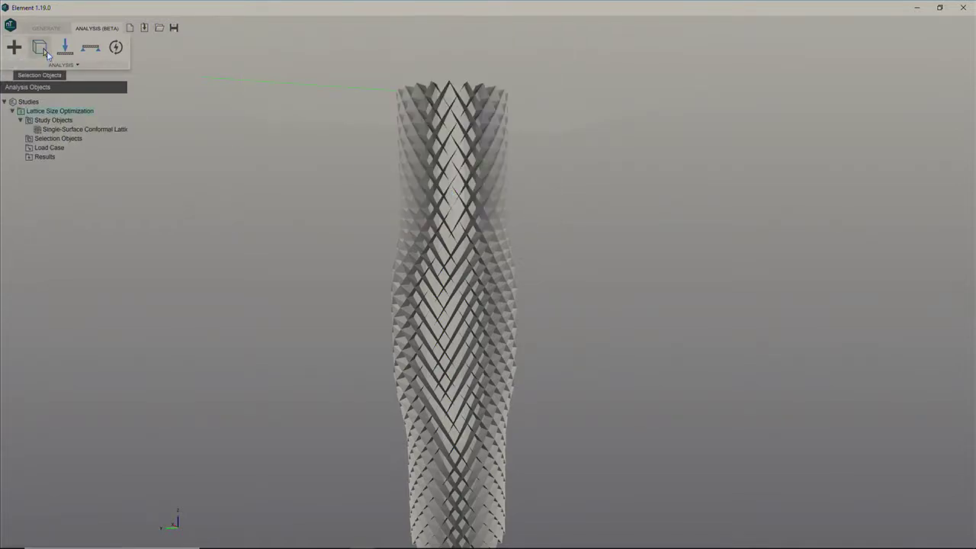
Add sheet_876 to the study as a selection object
click(40, 47)
click(267, 82)
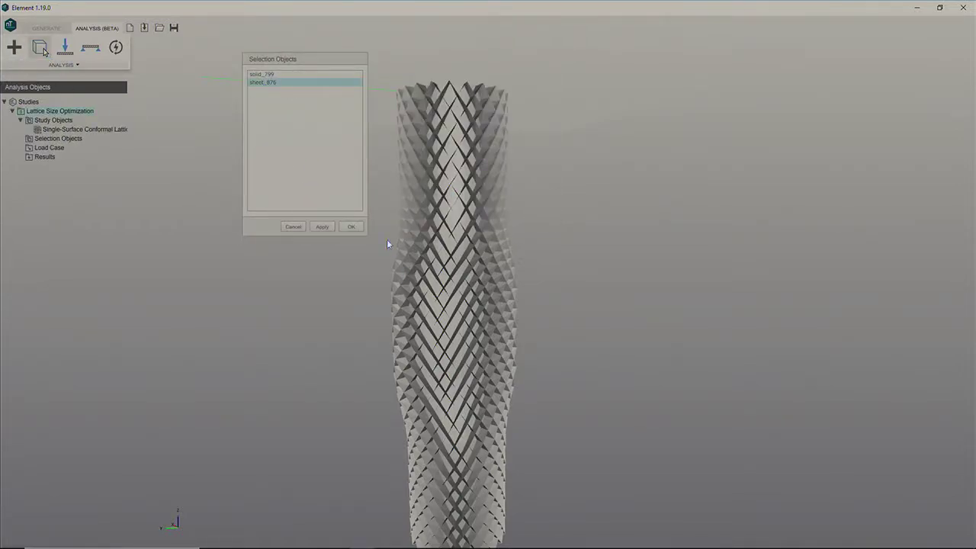
click(351, 228)
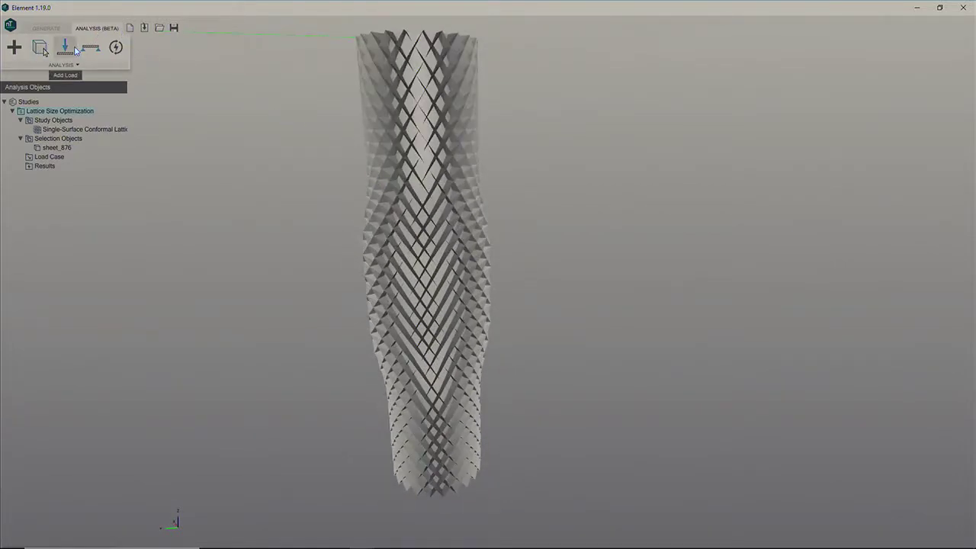
Add 'pressure 1', a pressure load on sheet_876, to the study's load case
click(65, 48)
click(328, 79)
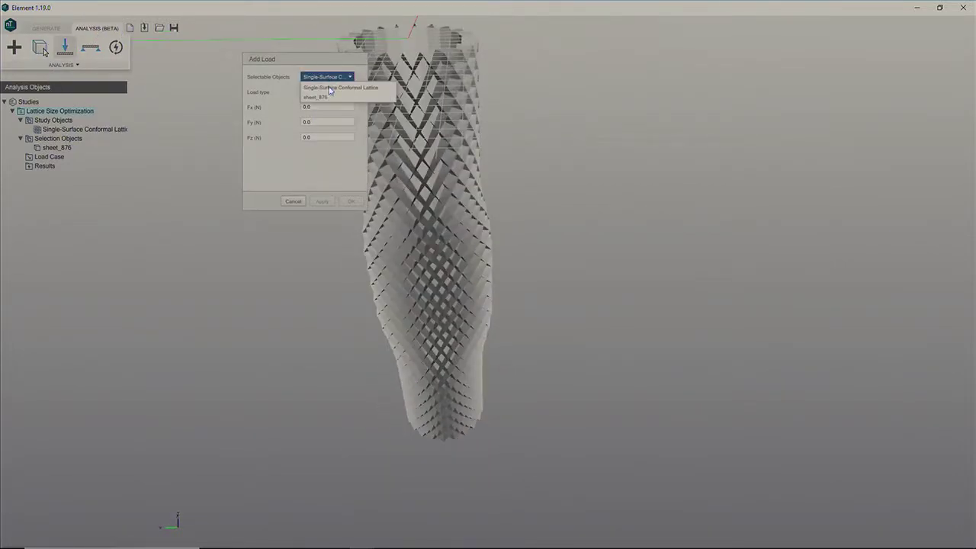
click(316, 97)
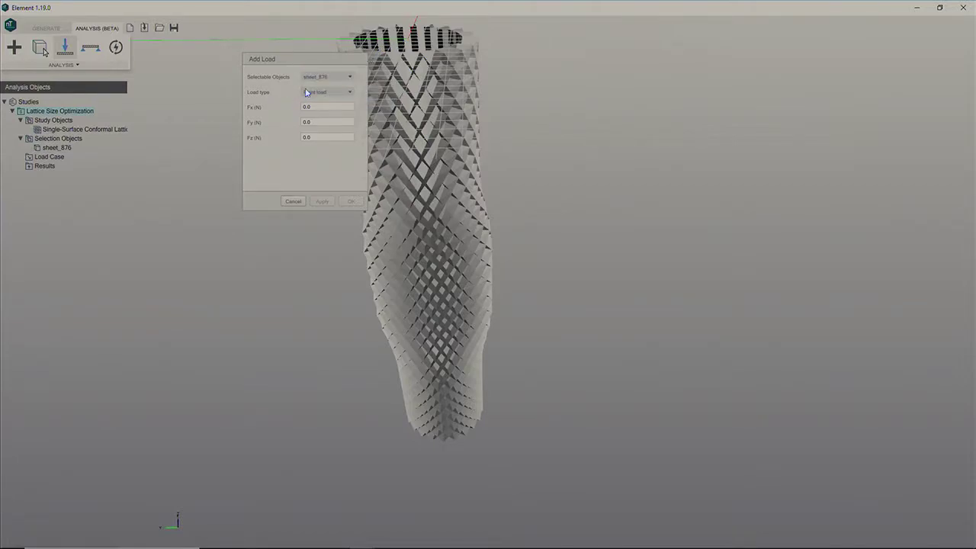
click(307, 92)
click(318, 122)
text(-10)
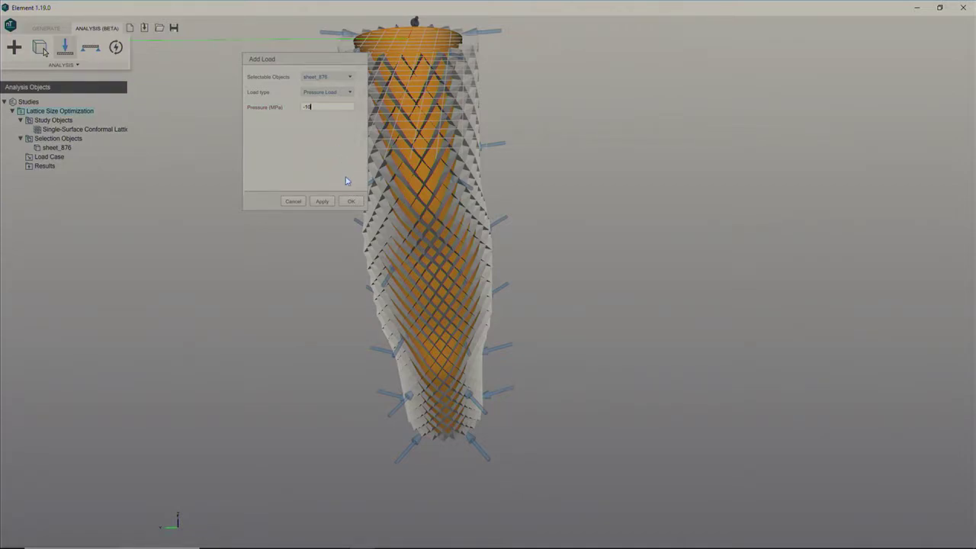
click(350, 202)
click(90, 47)
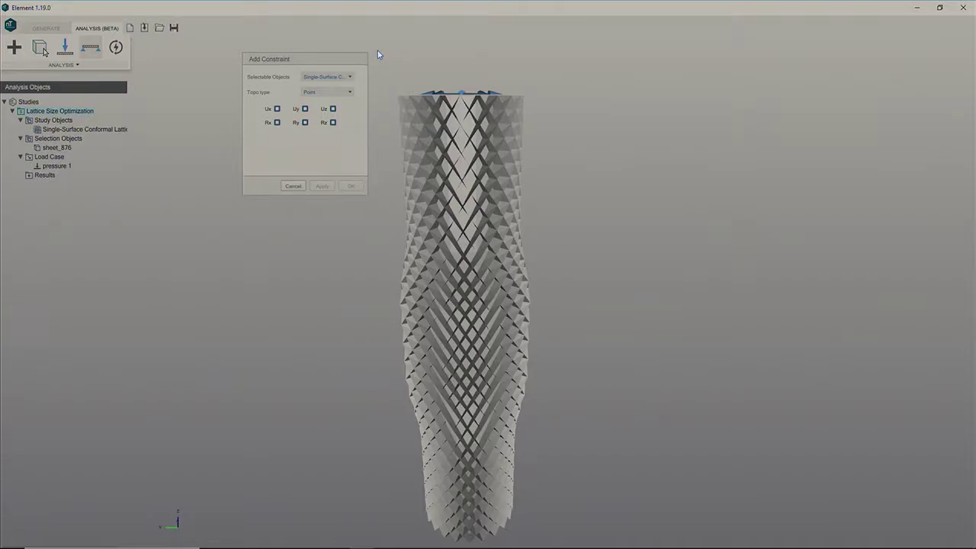
Box-select the lattice's bottom ring of points and fix them as point constraint 1
mouse_move(377, 49)
mouse_down()
mouse_move(624, 92)
mouse_move(621, 105)
mouse_up()
right_drag(514, 181, 475, 284)
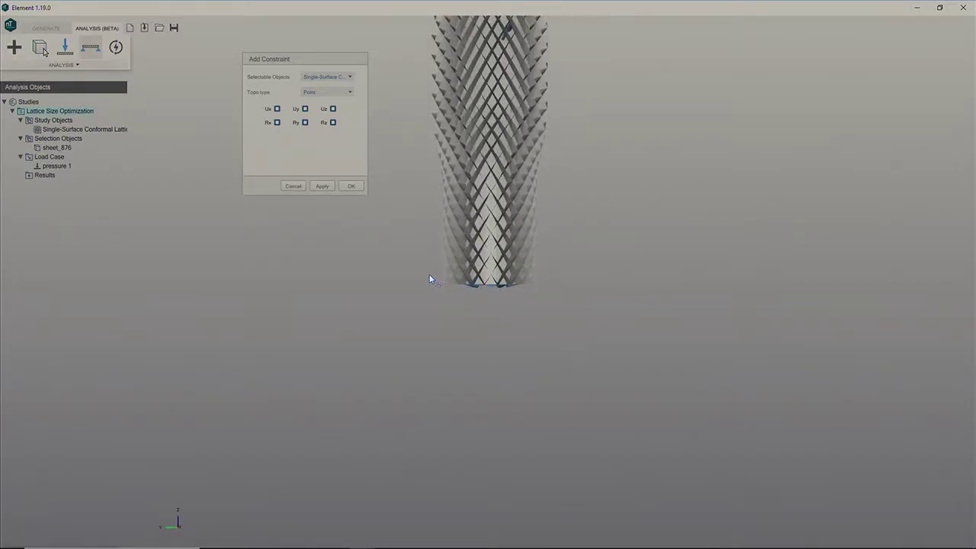
drag(429, 279, 610, 338)
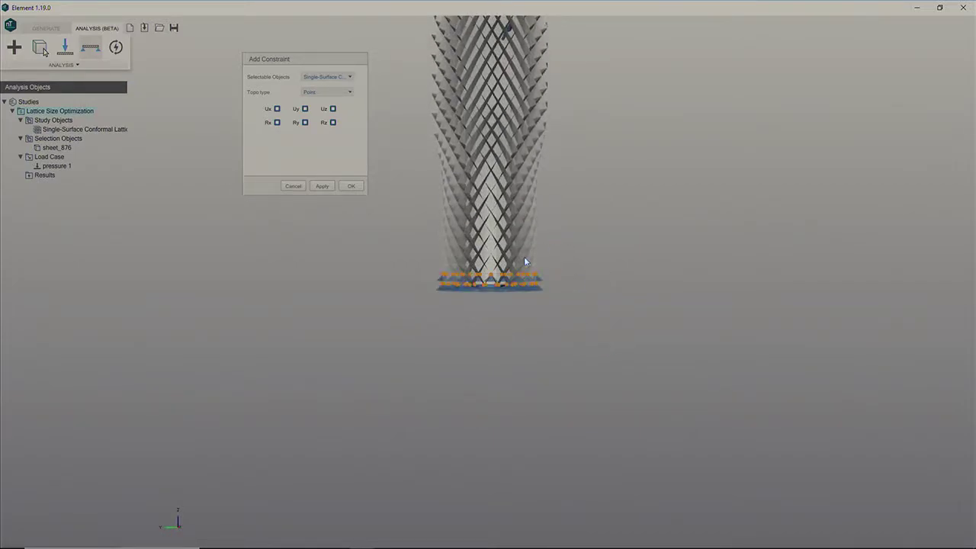
right_drag(523, 261, 574, 221)
drag(564, 203, 401, 282)
right_drag(374, 175, 421, 291)
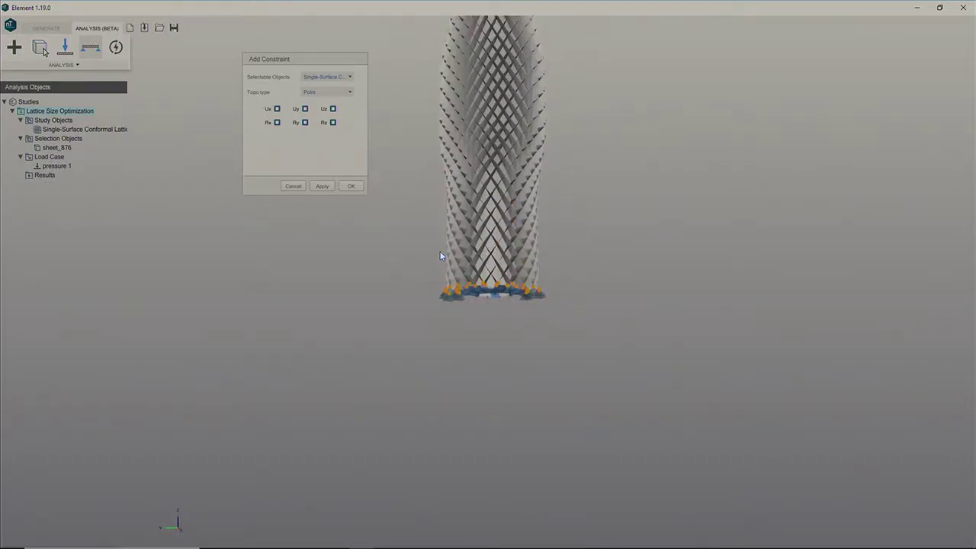
mouse_move(421, 291)
mouse_down()
mouse_move(501, 310)
mouse_move(554, 338)
mouse_up()
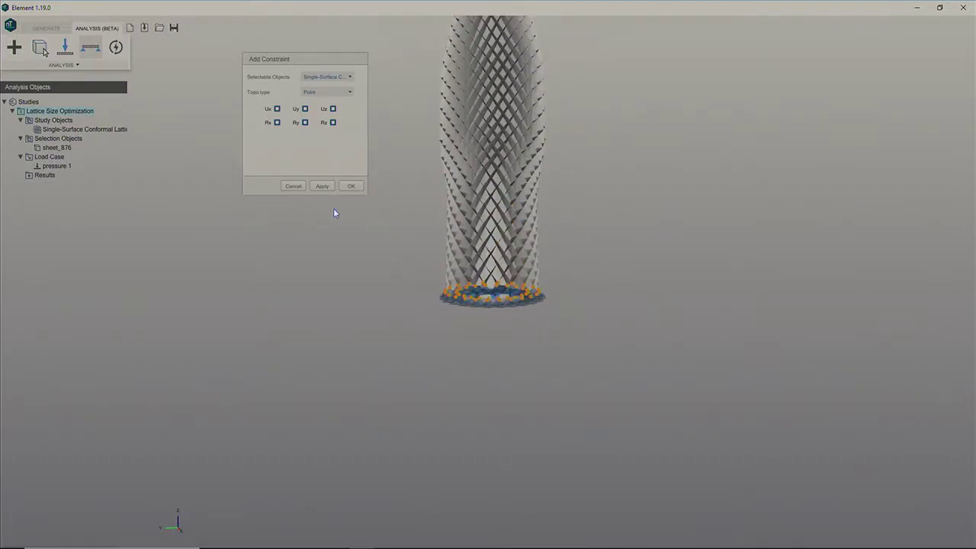
click(350, 186)
click(124, 50)
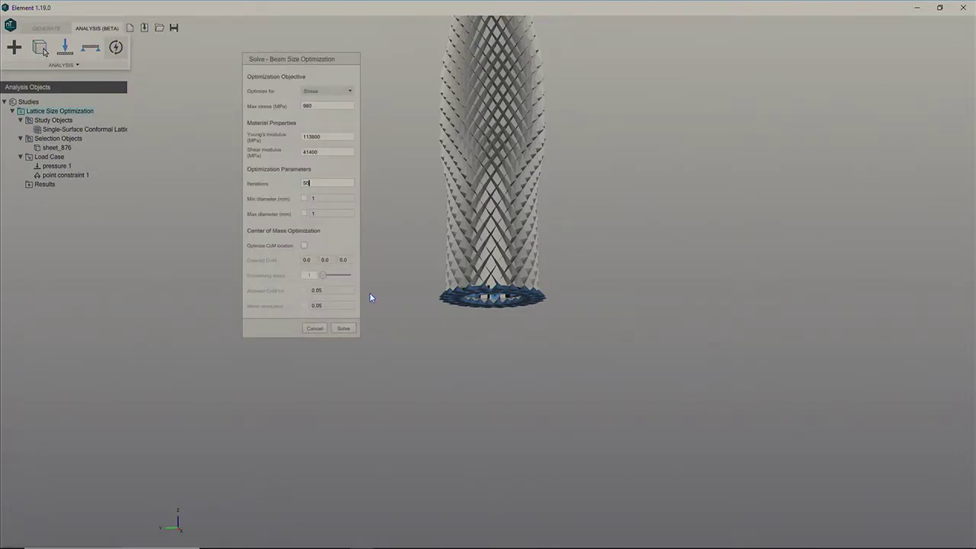
Run the beam size optimization solve with 50 iterations
click(343, 328)
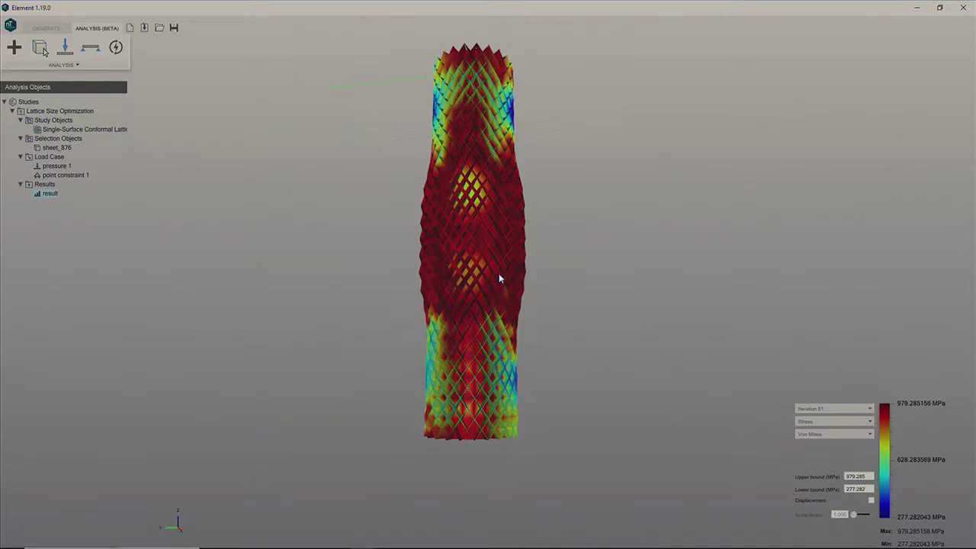
Show the deformed lattice with a displacement scale factor of 2.531
scroll(506, 264, up, 2)
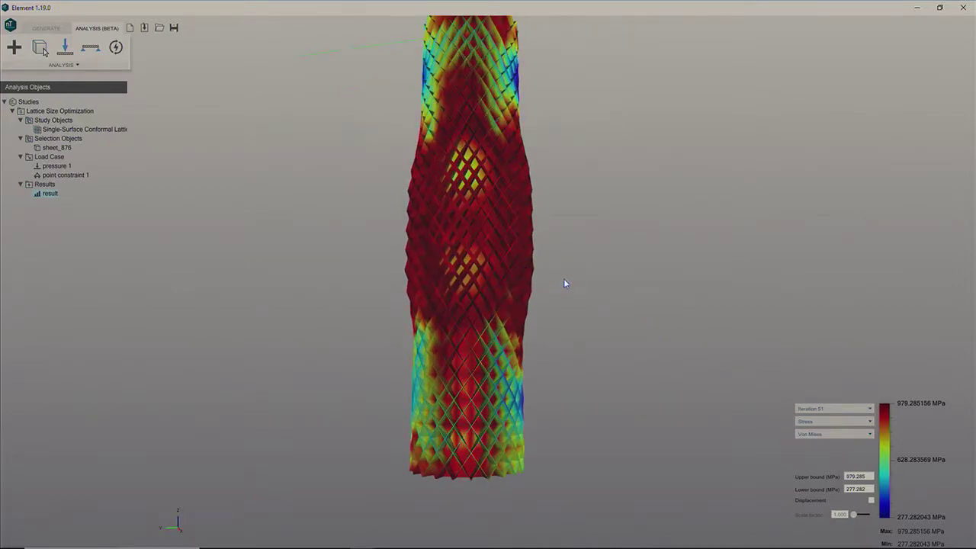
right_drag(540, 260, 532, 261)
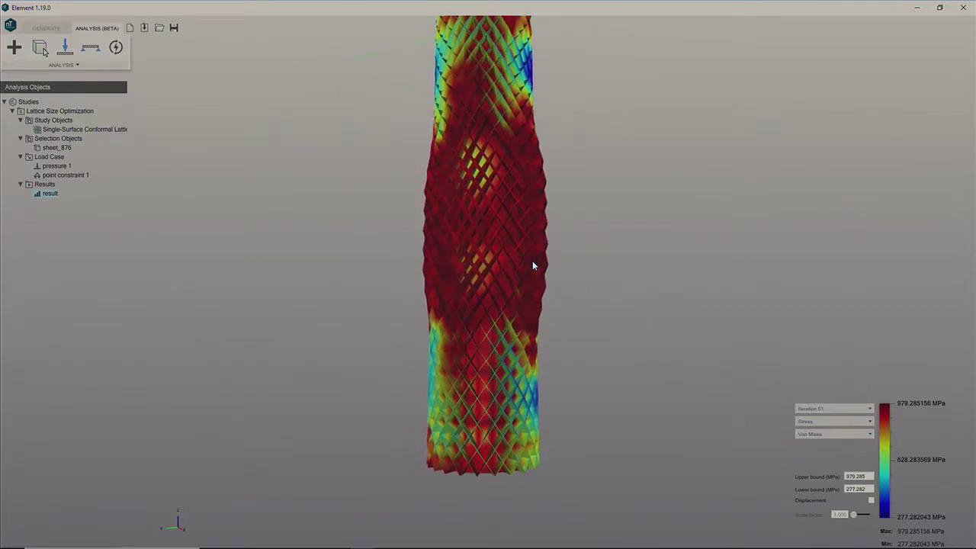
click(870, 500)
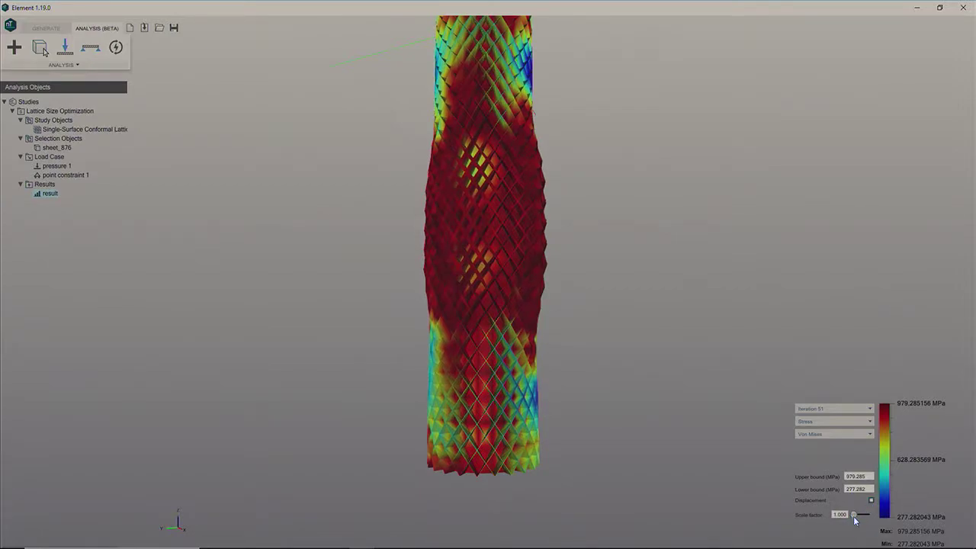
drag(854, 516, 856, 516)
Step through the optimization iterations from Iteration 0 up to Iteration 35
click(854, 405)
click(827, 12)
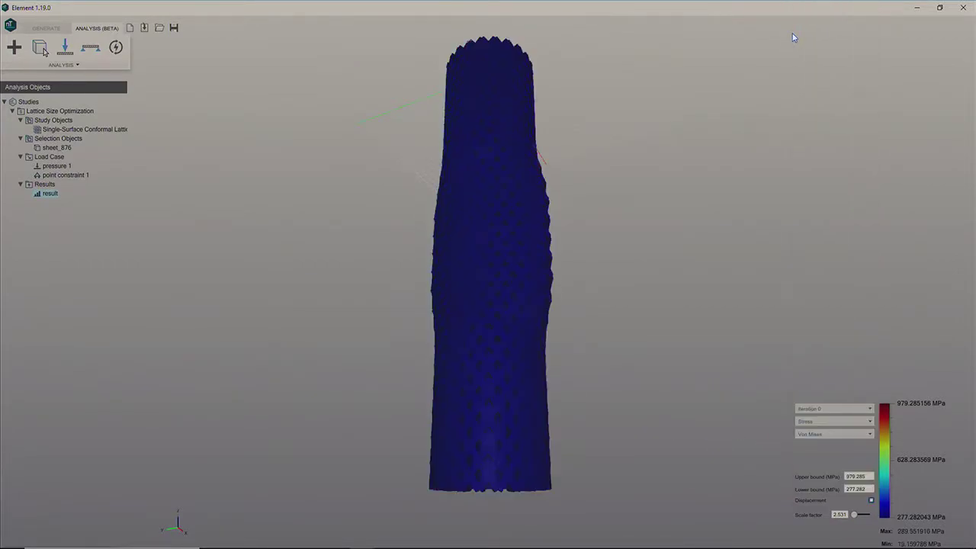
middle_drag(508, 271, 503, 279)
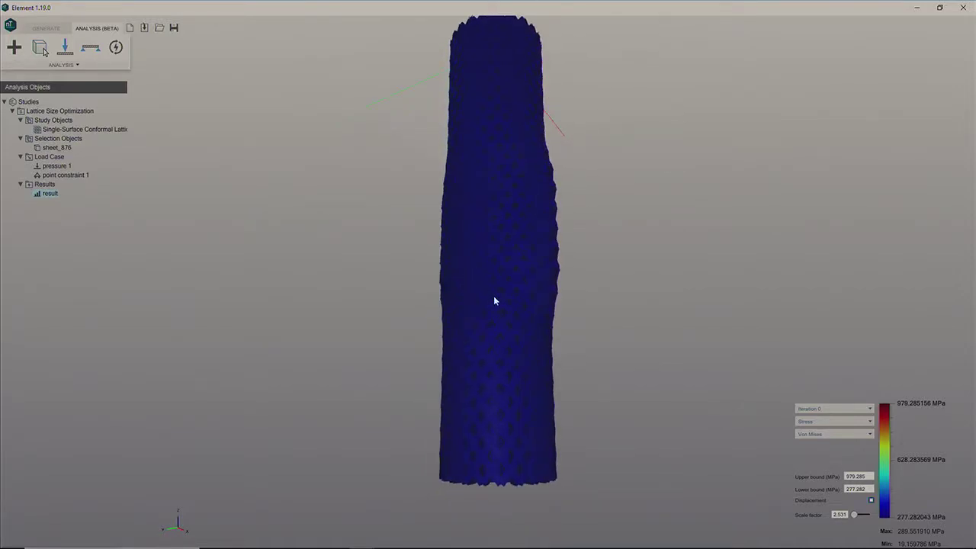
click(832, 413)
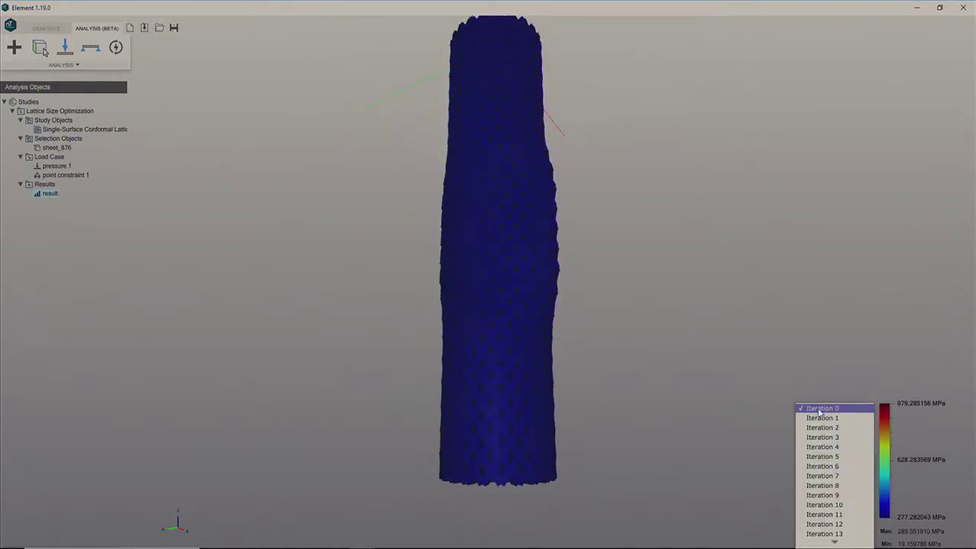
click(821, 413)
key(Down)
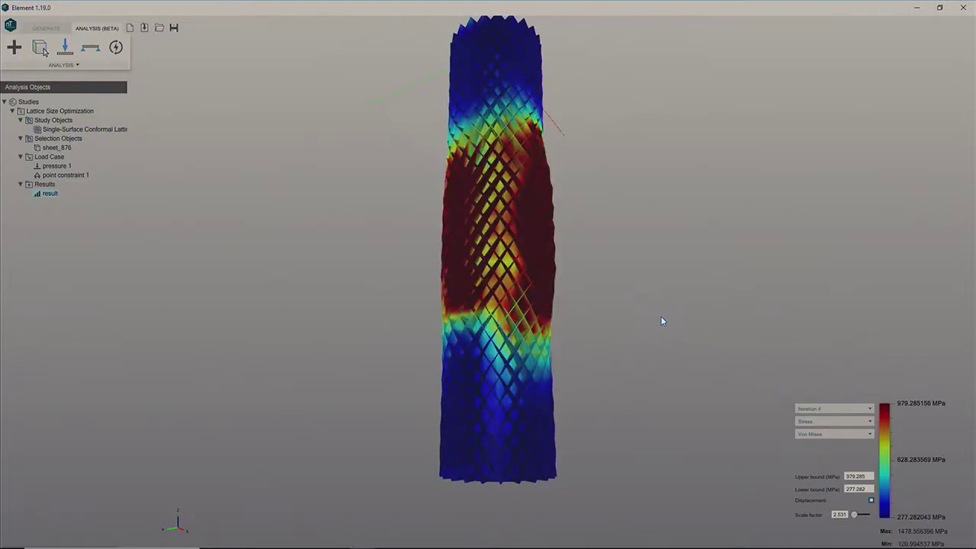
key(Down)
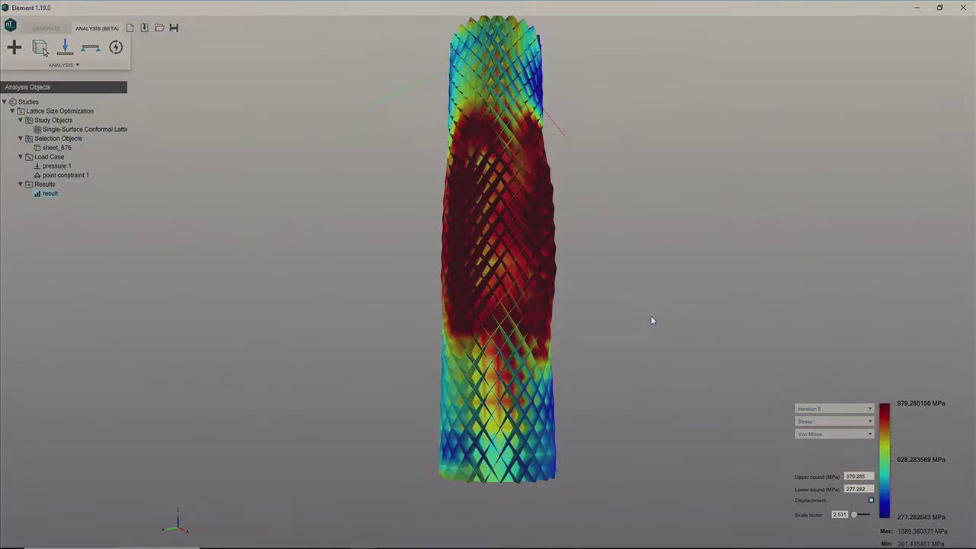
key(Down)
key(Down)
key(Down)
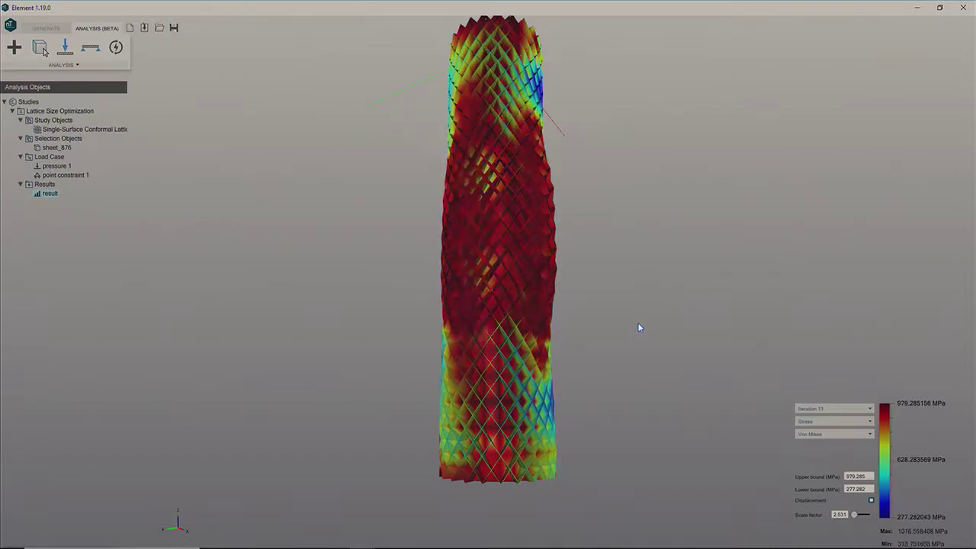
key(Down)
key(Down)
key(Down)
key(Down)
key(Down)
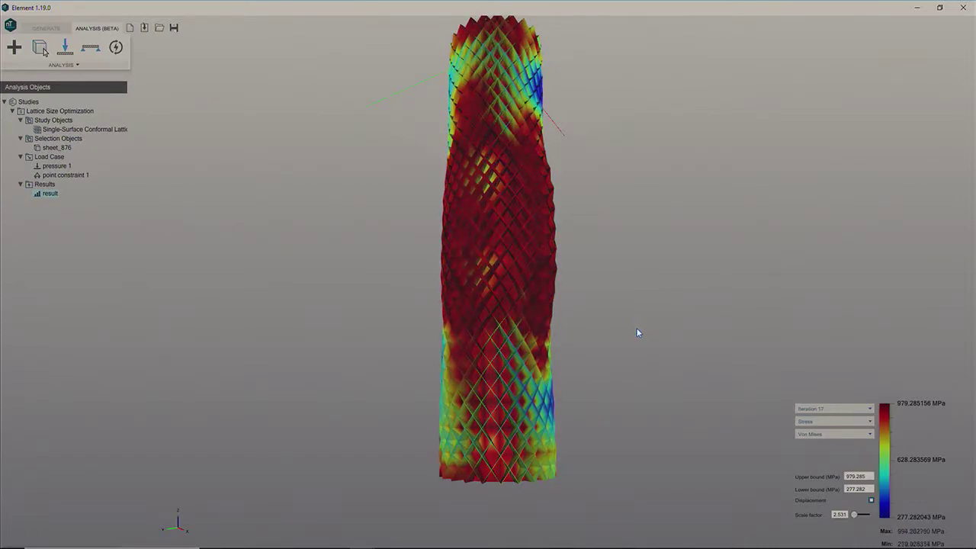
key(Down)
key(Down)
key(Down)
key(Down)
key(Down)
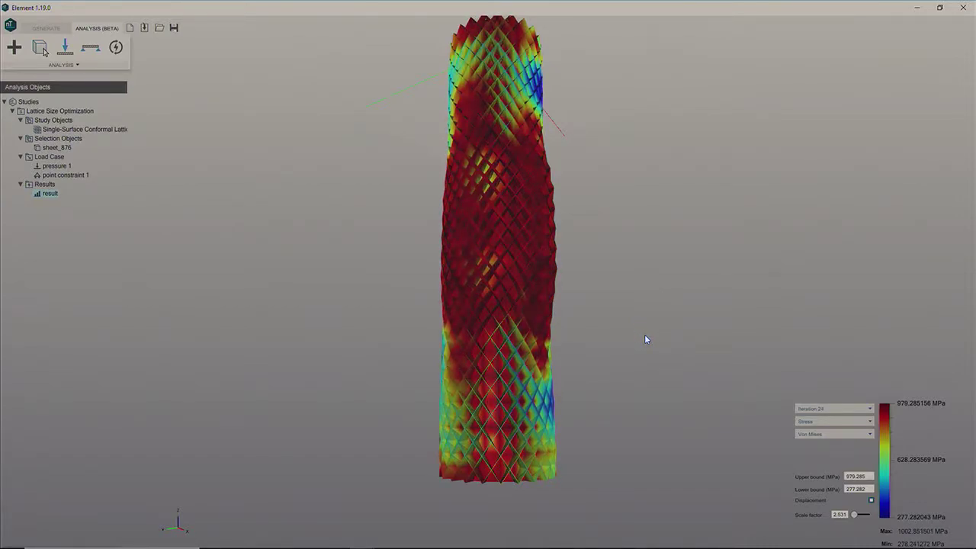
key(Down)
key(Down)
key(Down)
key(Down)
key(Down)
Switch the result plot from stress to displacement, then to strain
click(828, 426)
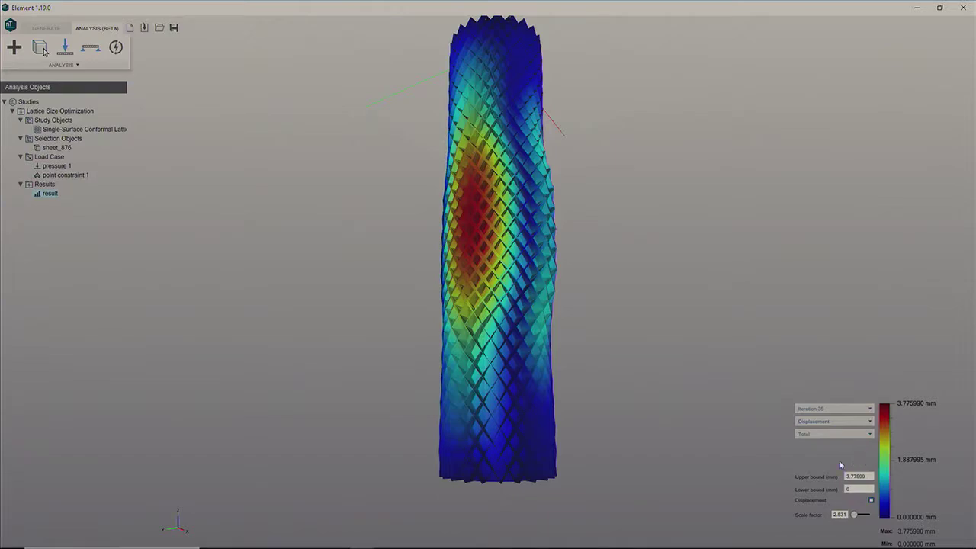
click(830, 423)
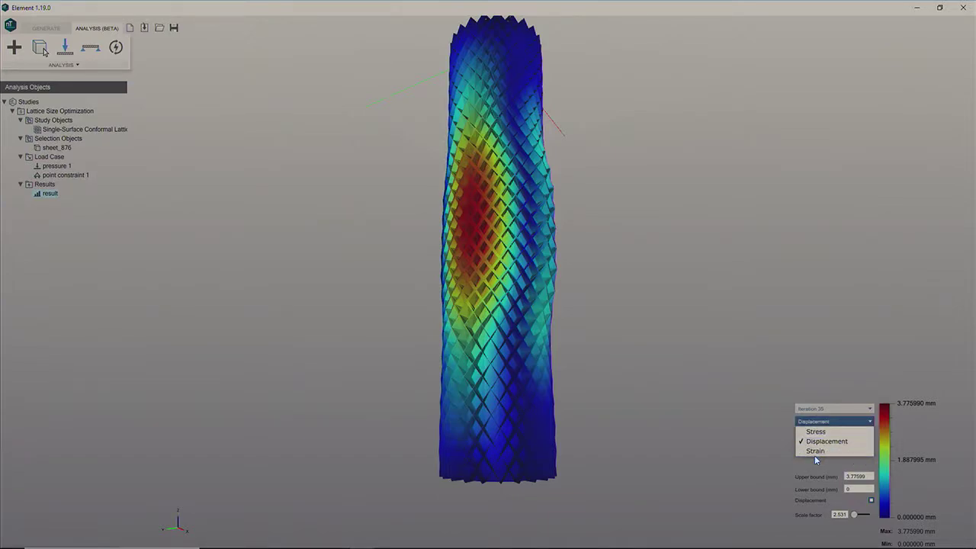
click(816, 452)
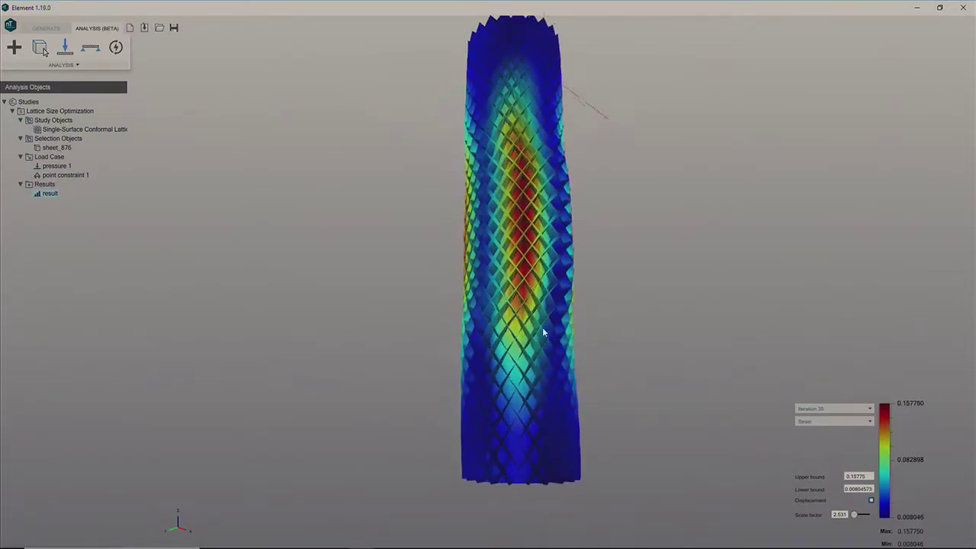
Output the optimized thickened lattice as a new handle part object
right_click(50, 192)
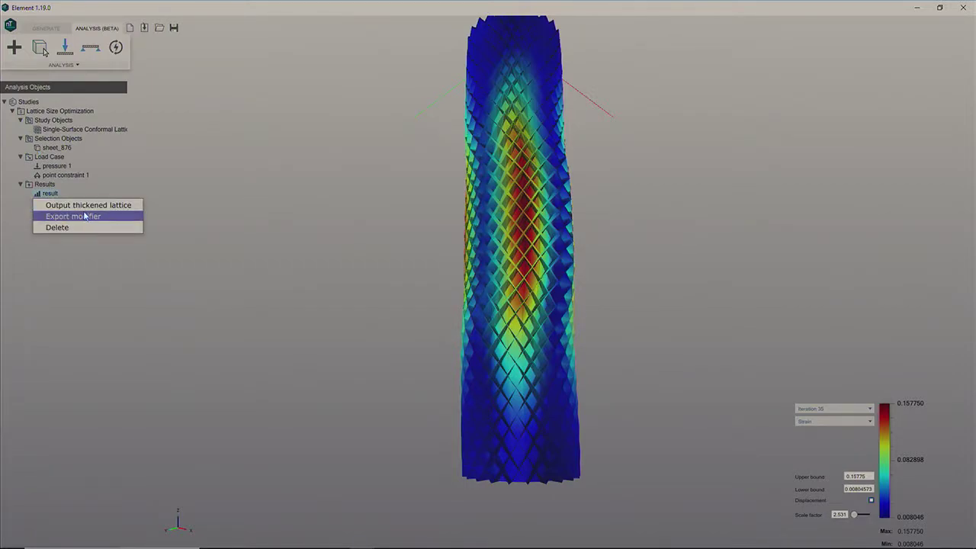
click(90, 205)
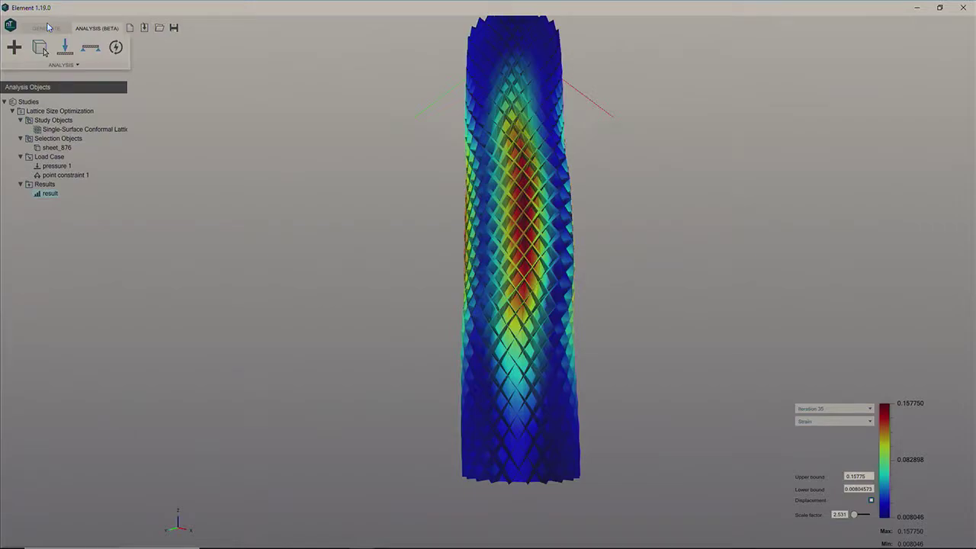
click(47, 28)
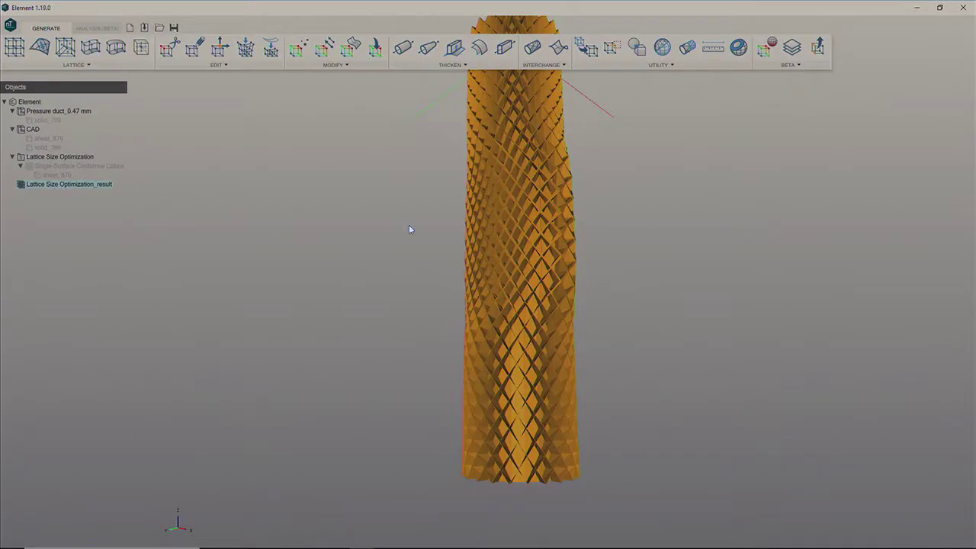
Section the part along the XZ plane and slide the cut through it
click(738, 47)
click(330, 90)
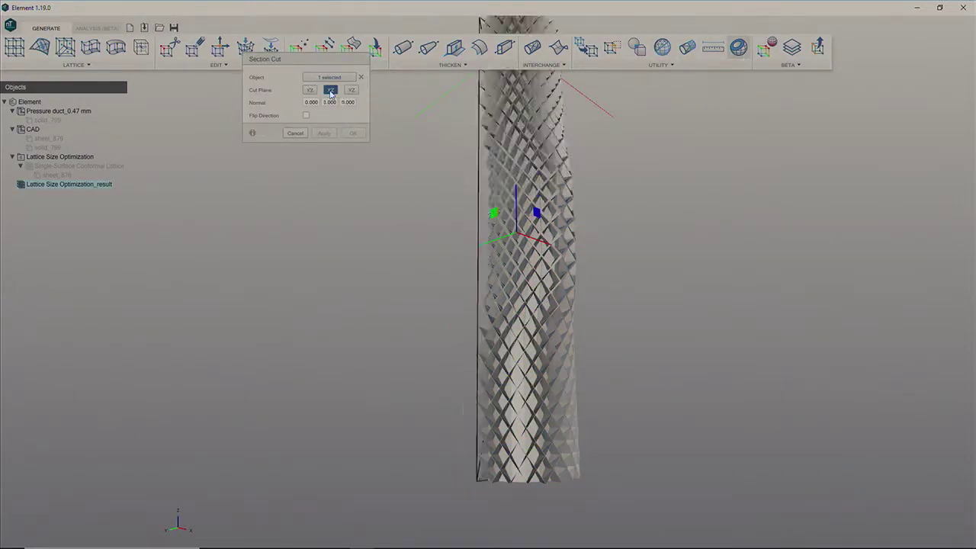
scroll(533, 240, up, 3)
scroll(472, 242, up, 3)
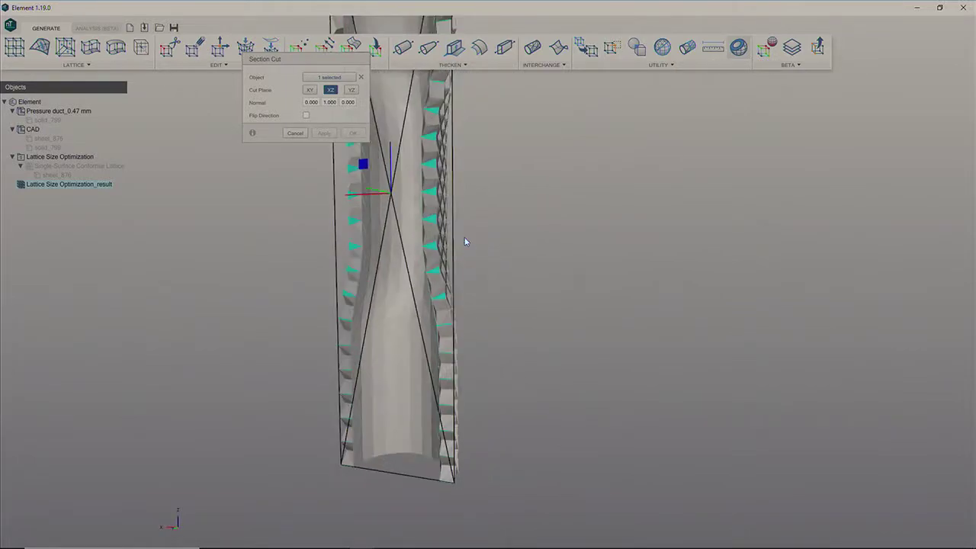
scroll(465, 266, up, 2)
scroll(446, 289, up, 2)
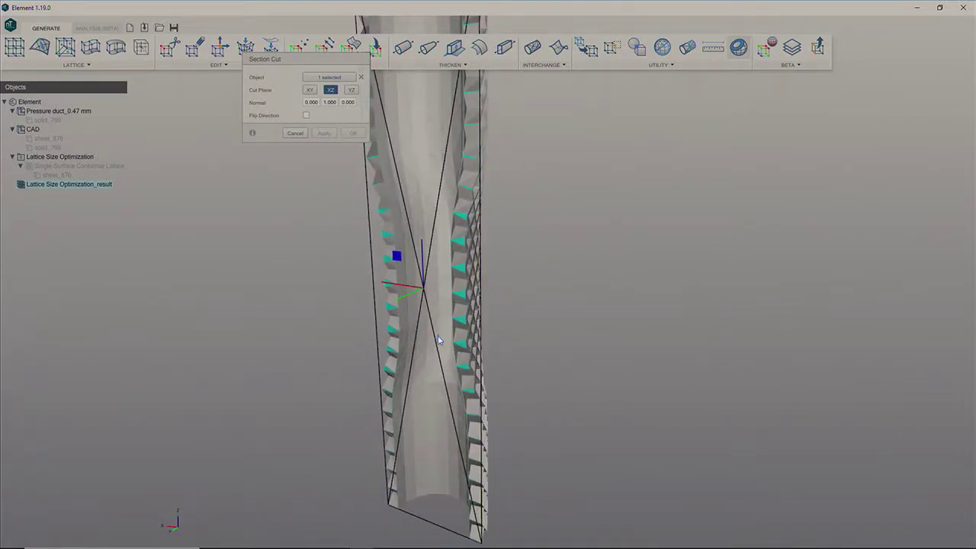
mouse_move(403, 296)
mouse_down()
mouse_move(387, 323)
mouse_move(401, 327)
mouse_up()
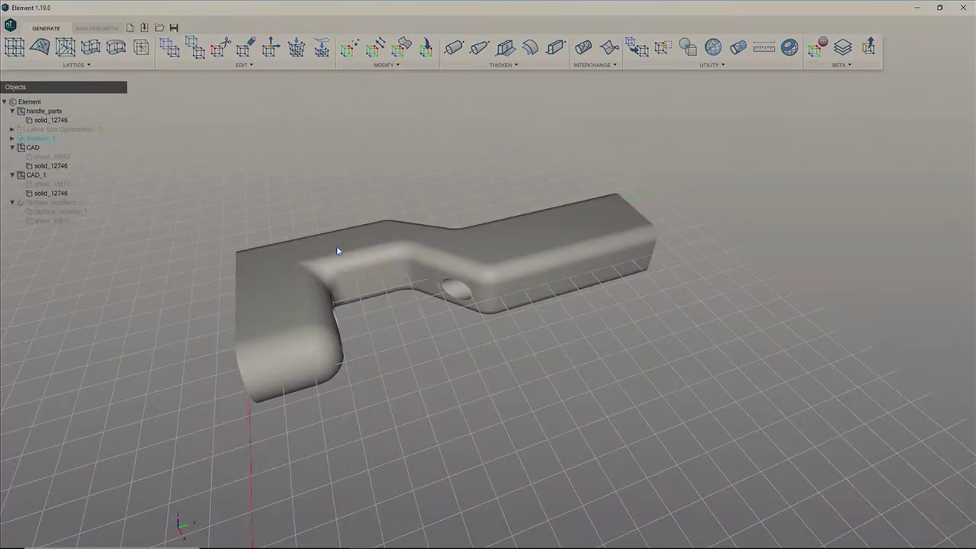
Generate a Voronoi stochastic lattice with 5 mm cells in the handle, creating Lattice_1
click(354, 267)
mouse_move(330, 326)
right_down()
mouse_move(368, 261)
mouse_move(398, 307)
right_up()
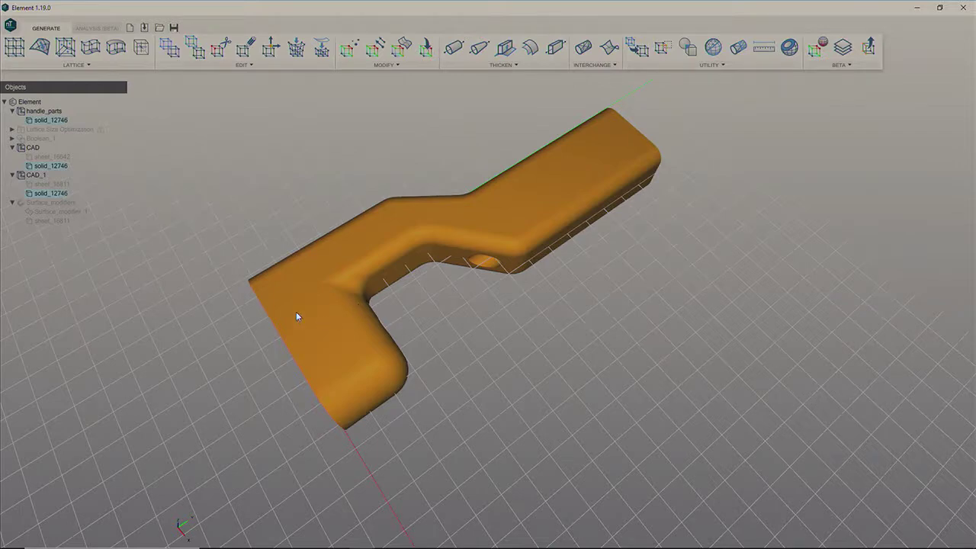
right_drag(246, 280, 239, 268)
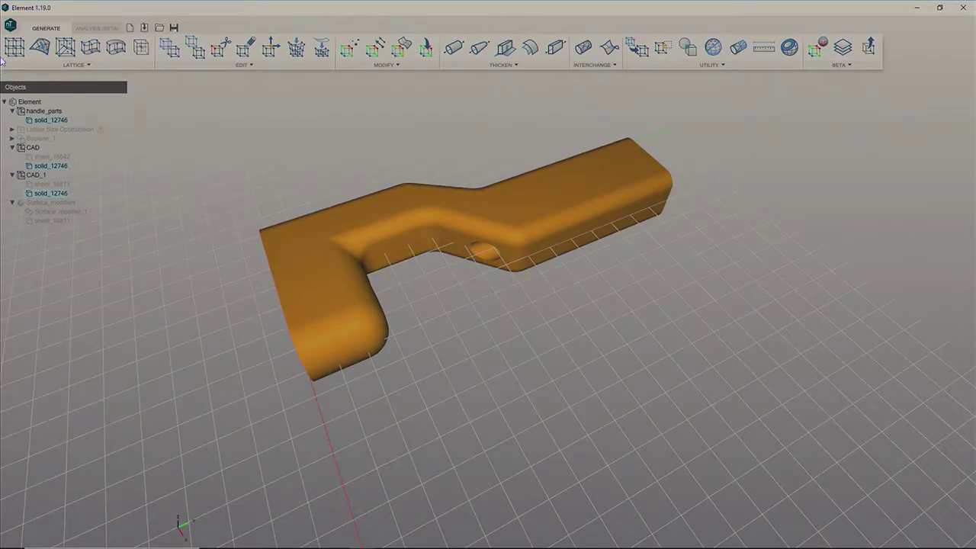
click(65, 47)
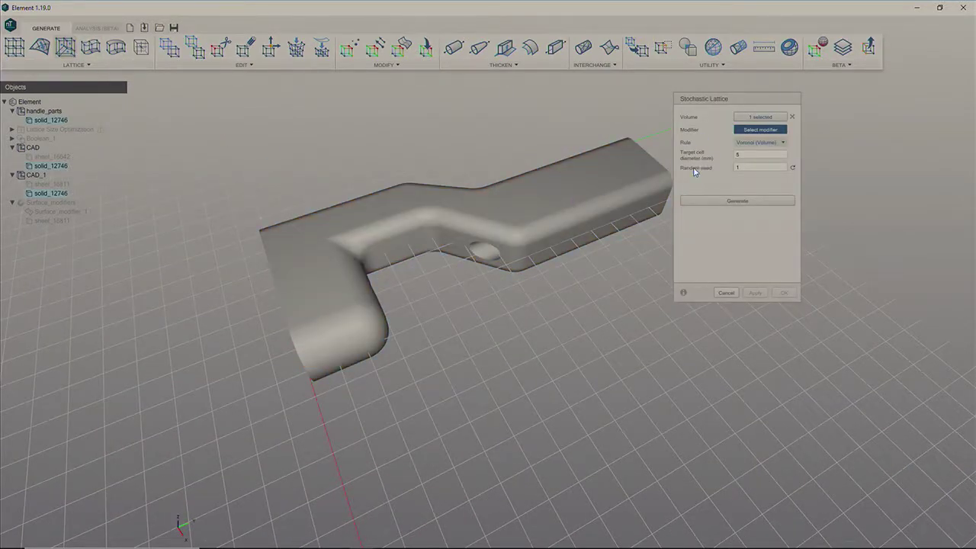
click(737, 200)
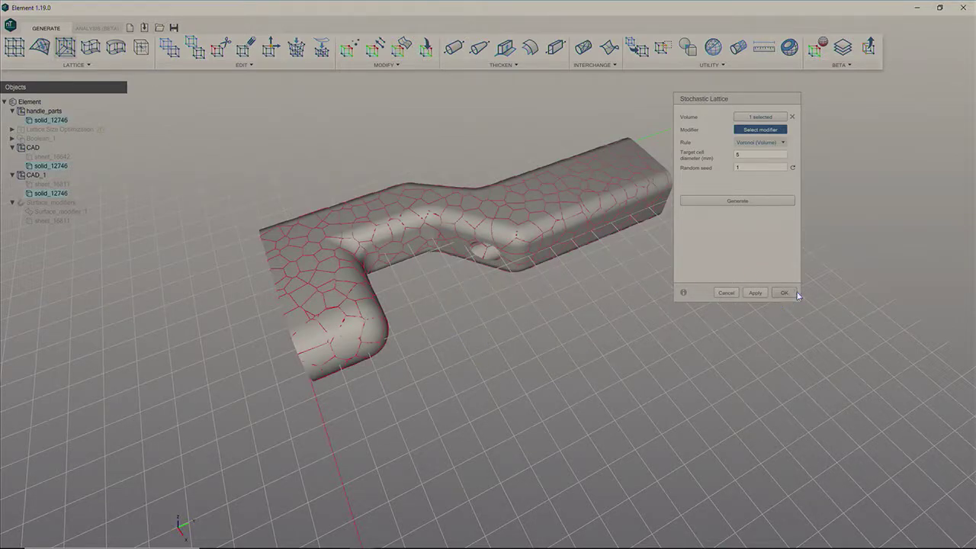
click(791, 292)
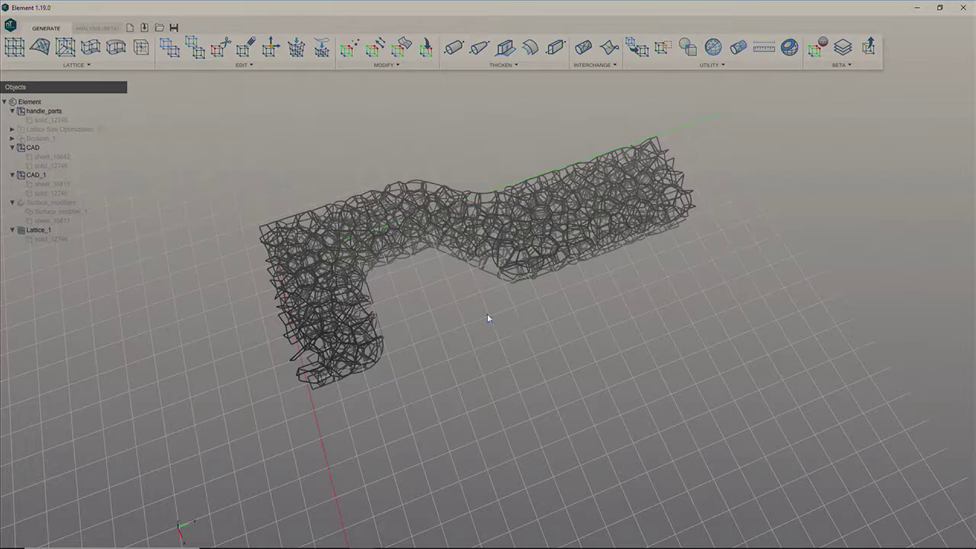
Create a surface modifier on sheet_16811 with a Cosine dropoff over 20 mm, previewed on the lattice
click(55, 183)
click(46, 184)
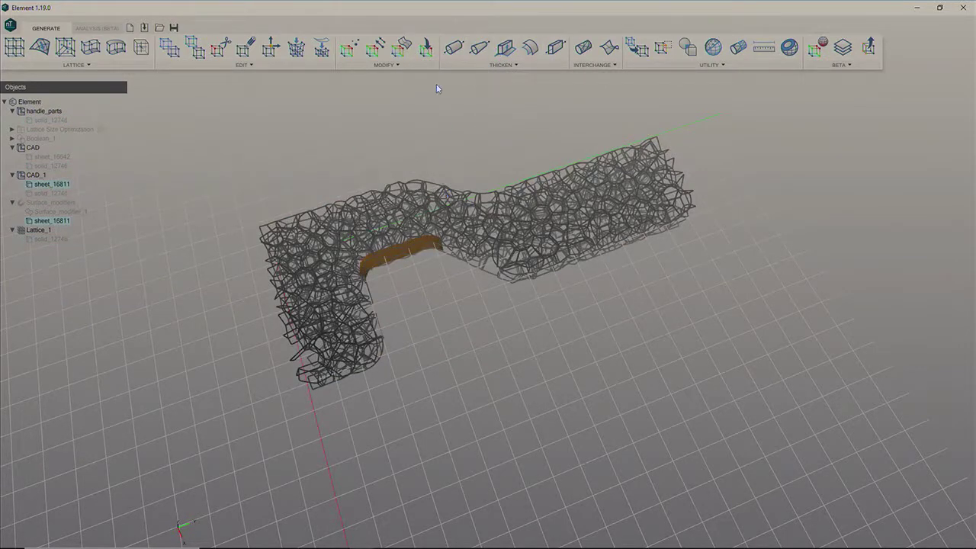
click(401, 47)
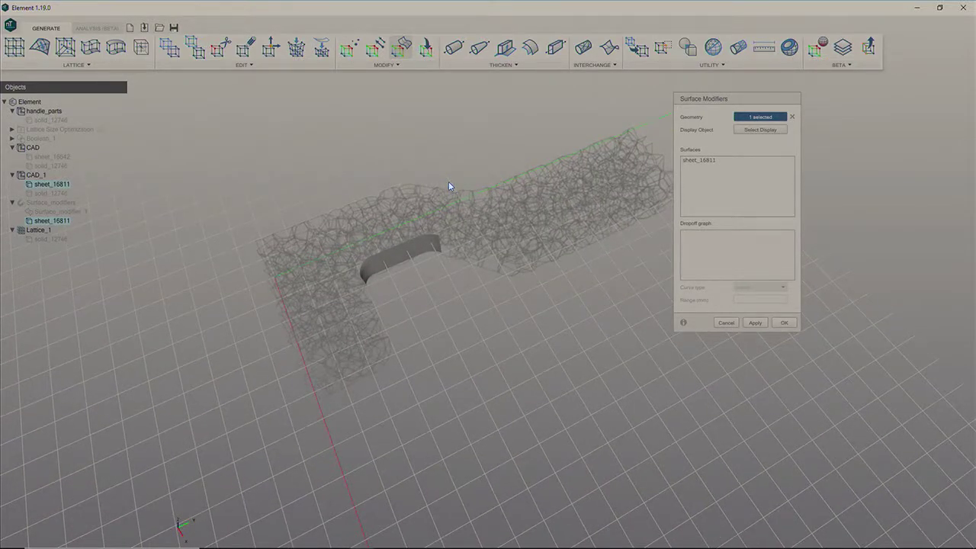
click(705, 162)
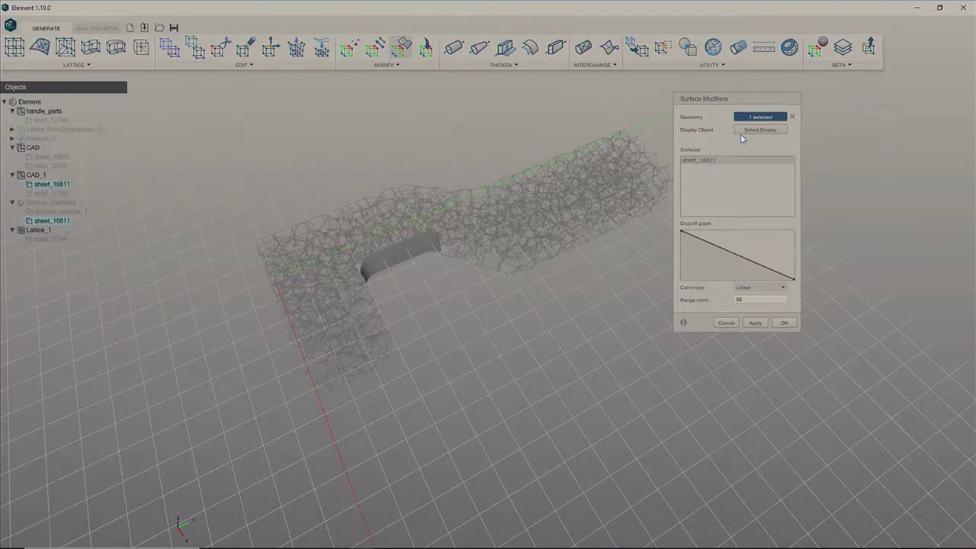
click(761, 131)
click(516, 192)
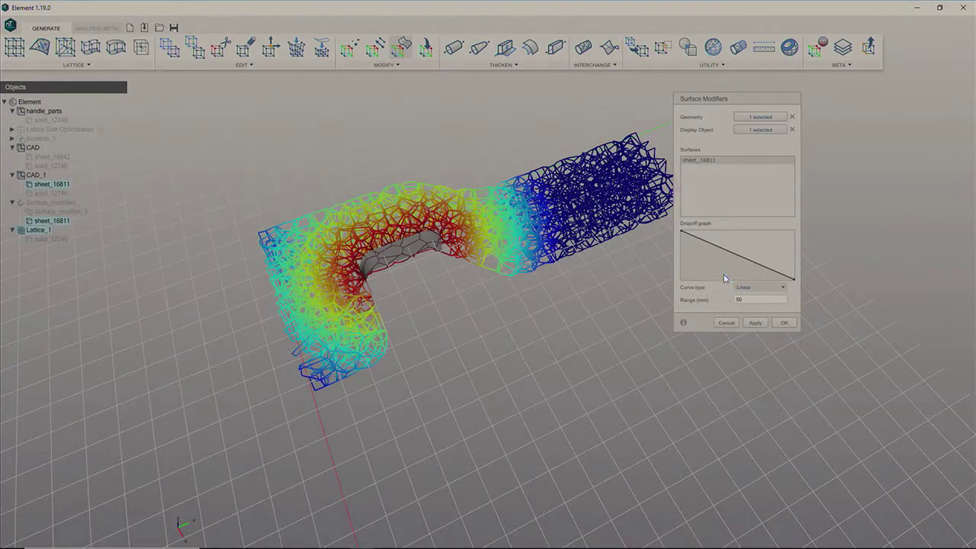
click(761, 286)
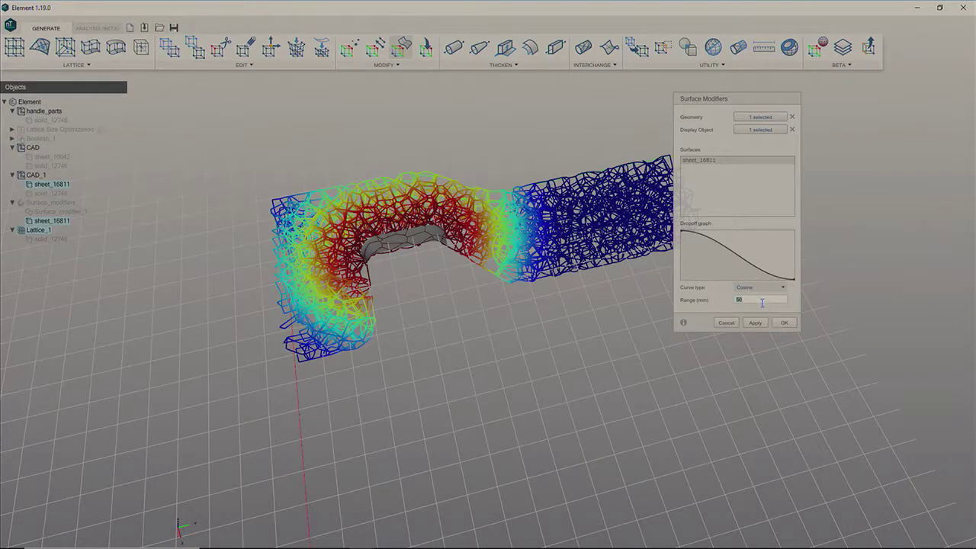
text(20)
key(Return)
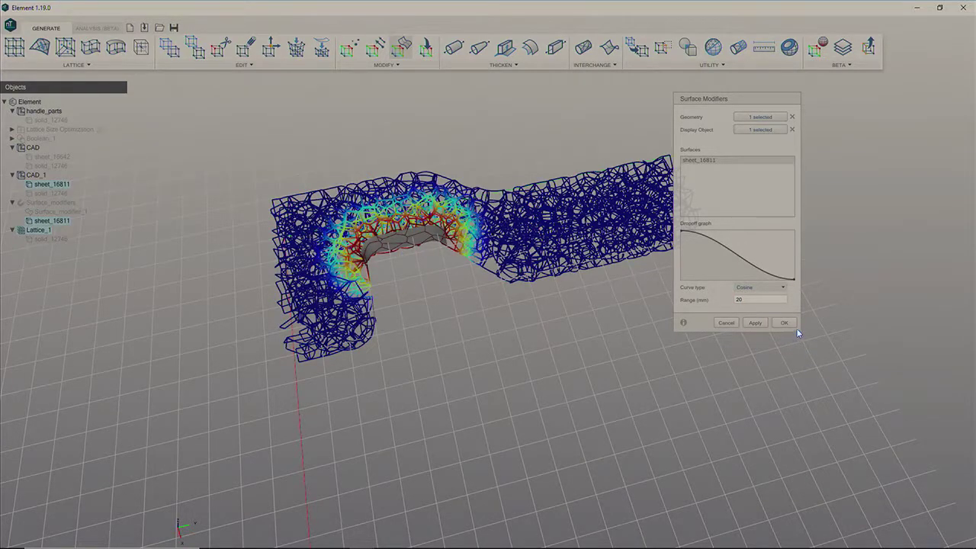
click(791, 324)
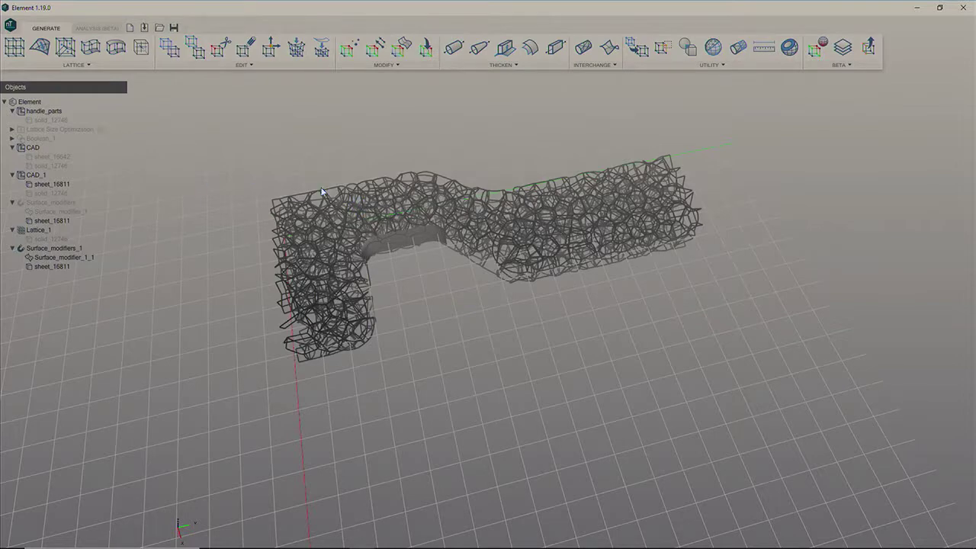
Variable-thicken Lattice_1 from 1 mm up to 8 mm near sheet_16811, creating Thick_lattice
click(351, 217)
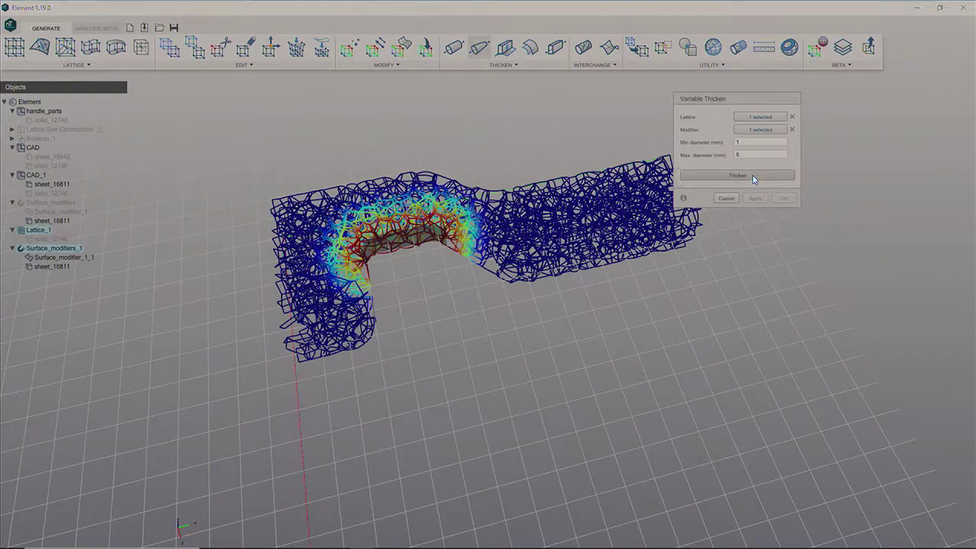
double_click(755, 156)
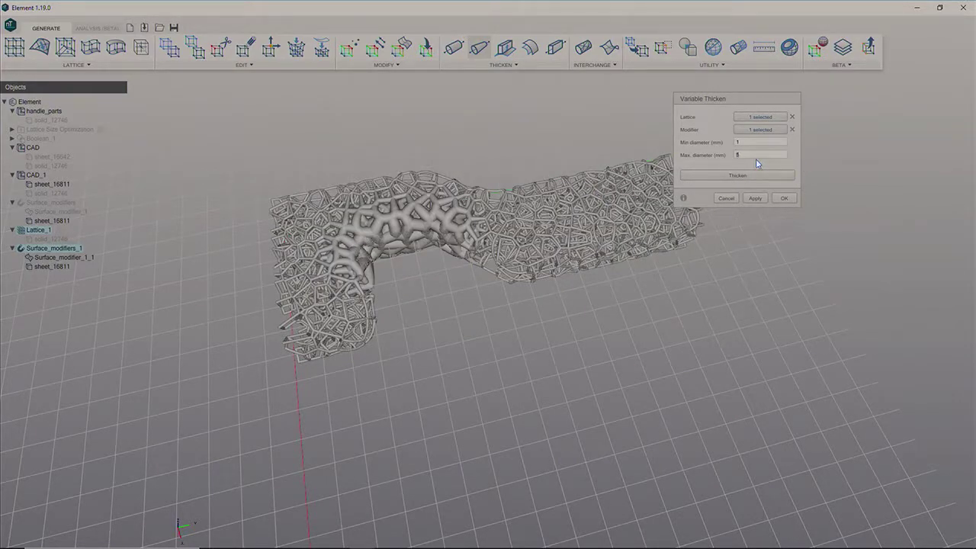
text(8)
click(762, 175)
click(783, 200)
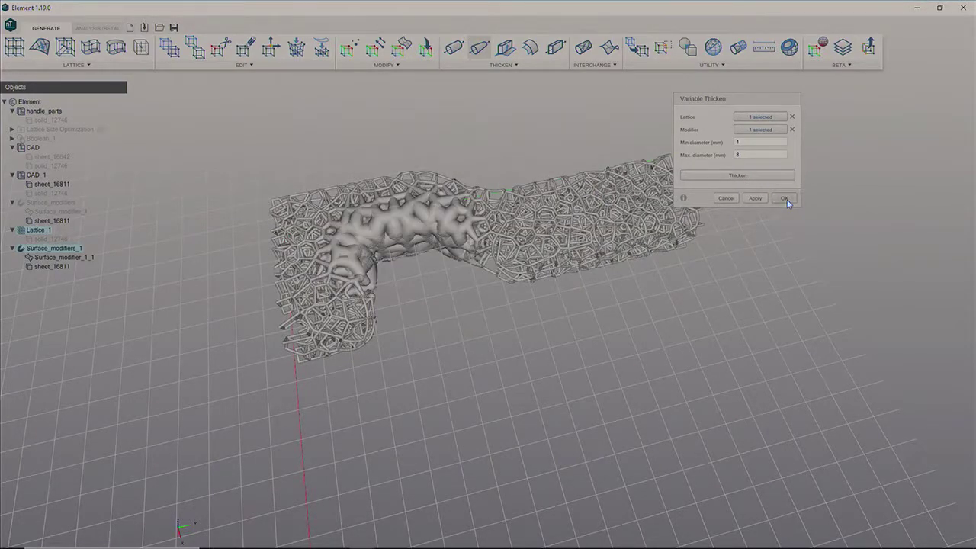
Intersect Thick_lattice with solid_12746 using a 0.8 mm minimum feature size
click(503, 217)
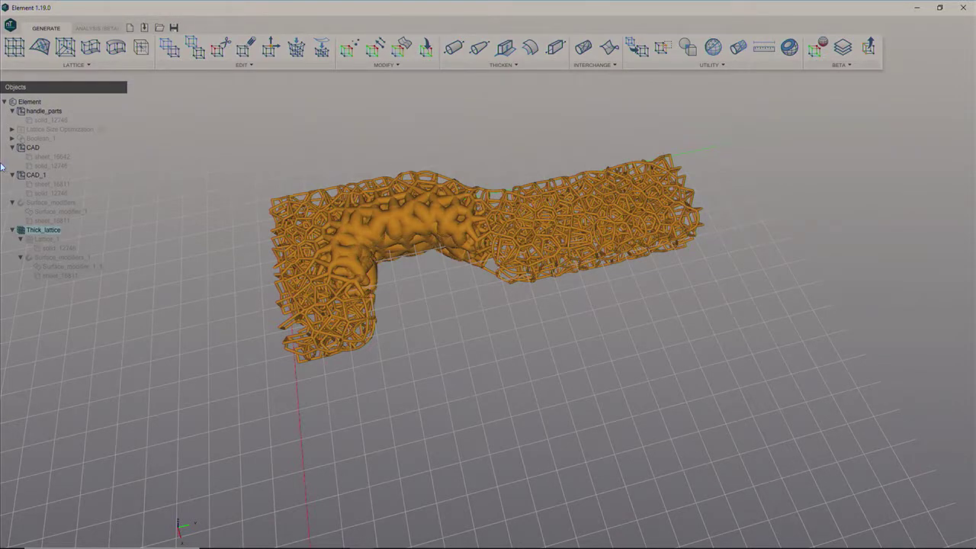
click(691, 48)
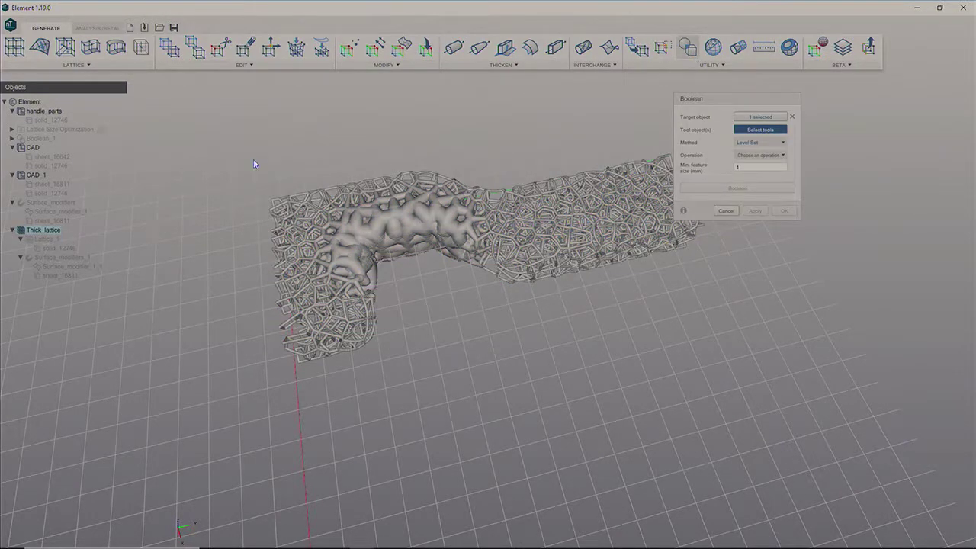
click(47, 120)
click(770, 155)
click(758, 183)
click(752, 167)
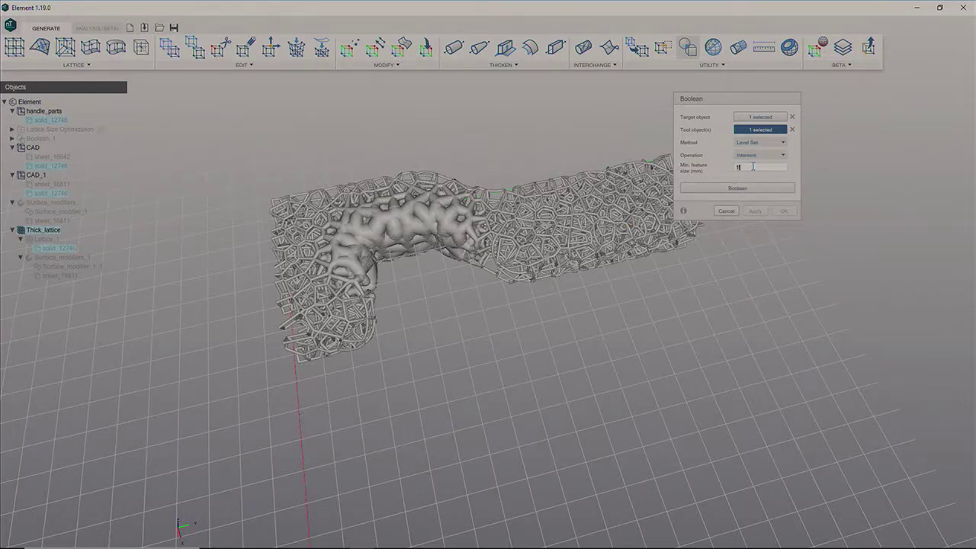
text(0.8)
click(738, 188)
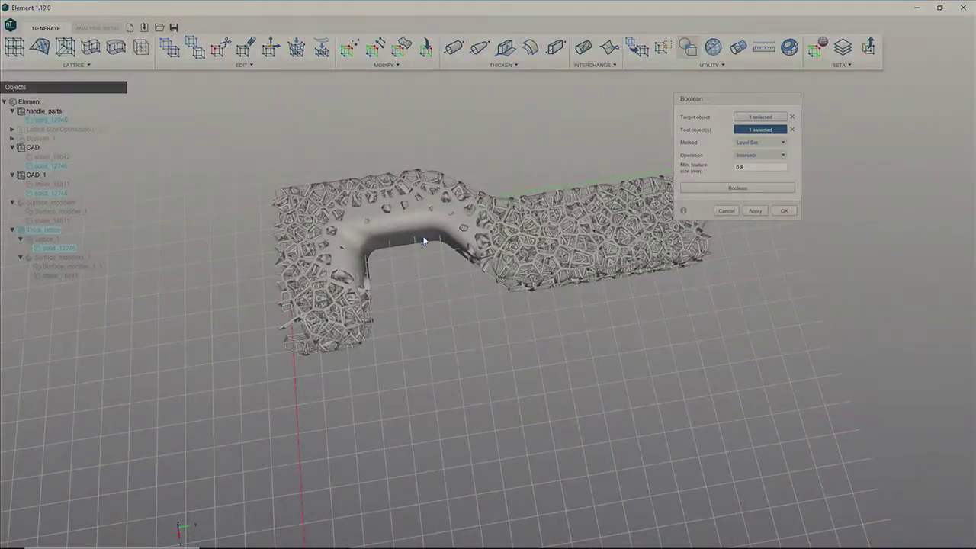
Accept the Boolean trim and widen Surface_modifiers_1's dropoff range to 40 mm
click(784, 210)
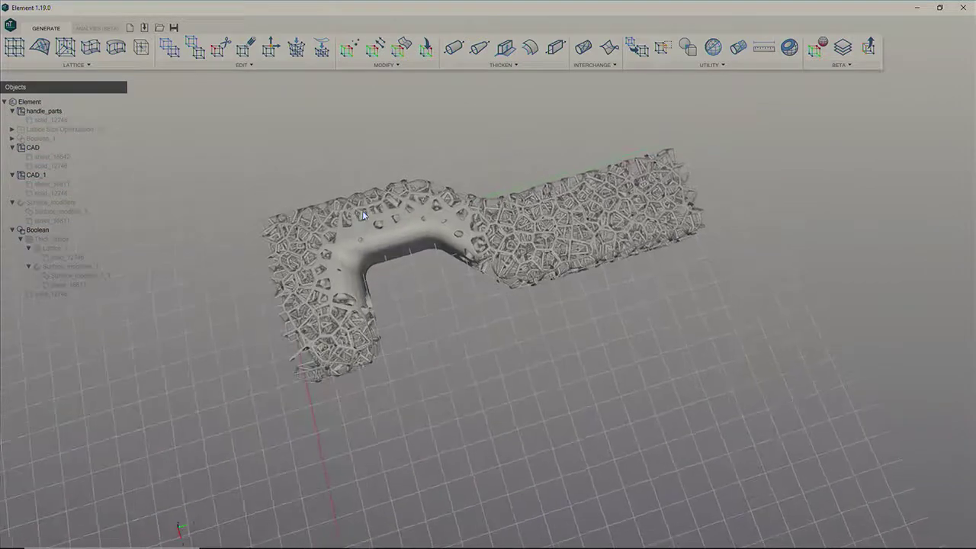
scroll(362, 228, up, 5)
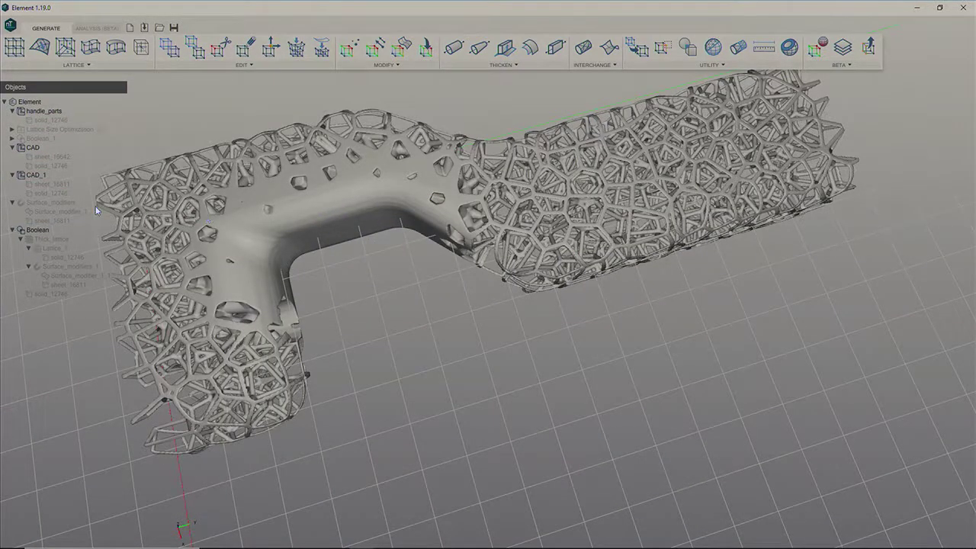
double_click(57, 265)
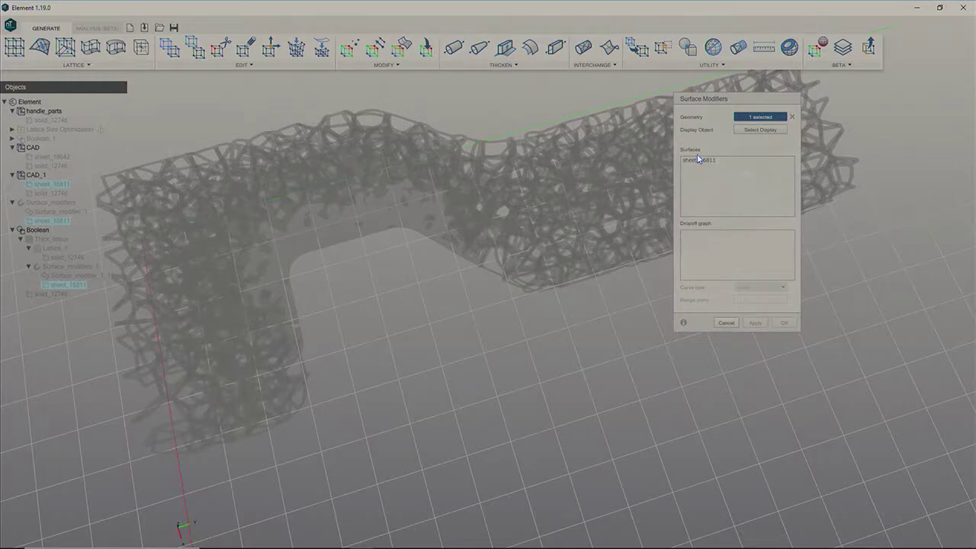
click(697, 160)
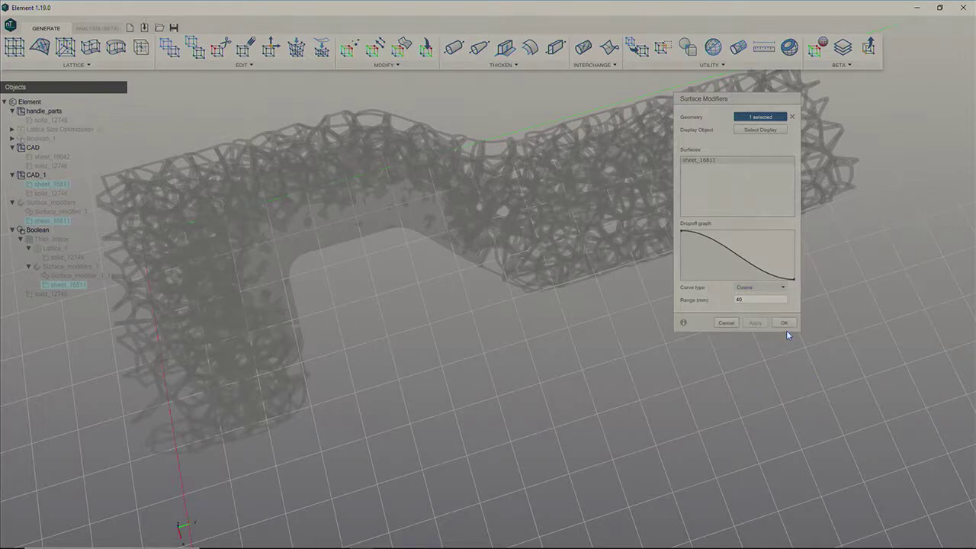
click(784, 323)
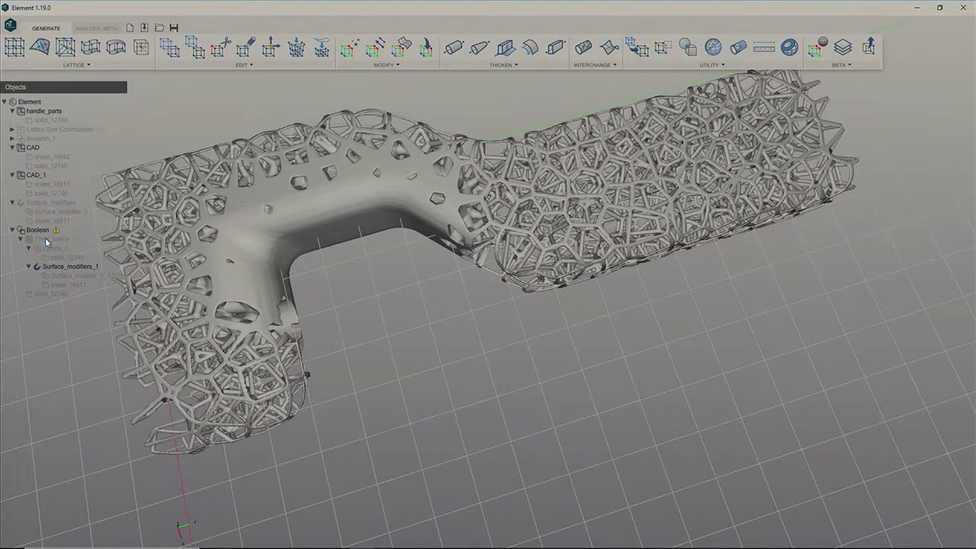
Rebuild the variable thickening with the wider dropoff and display the surface-modified lattice
double_click(46, 241)
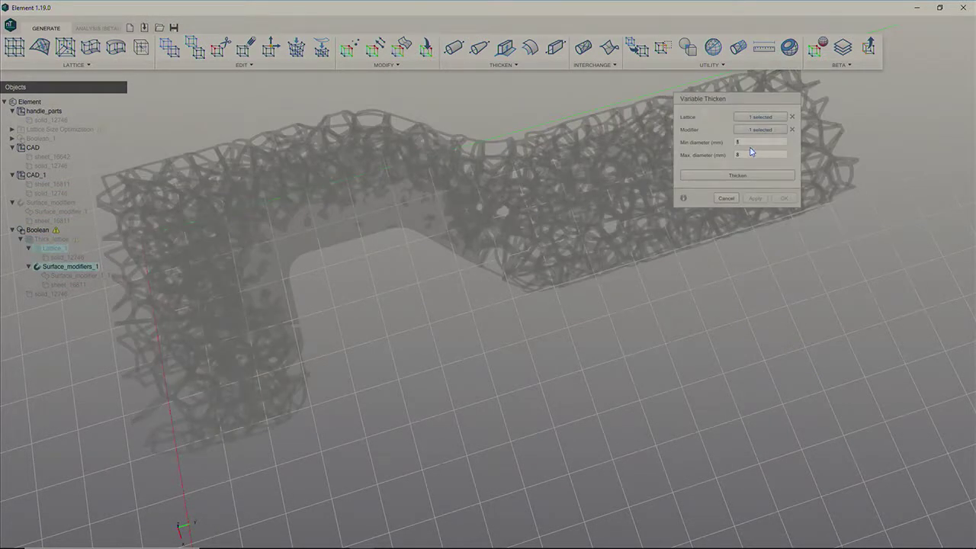
click(737, 175)
click(783, 198)
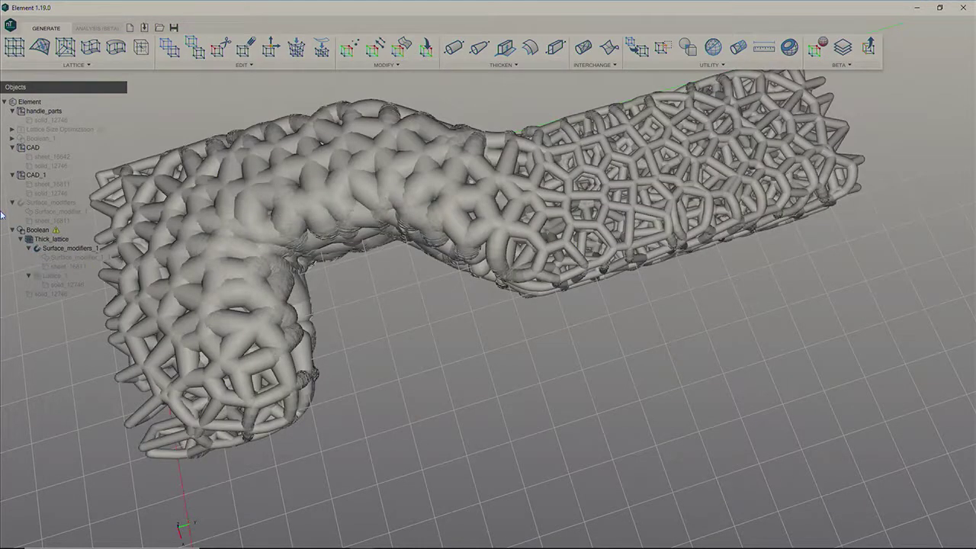
click(45, 240)
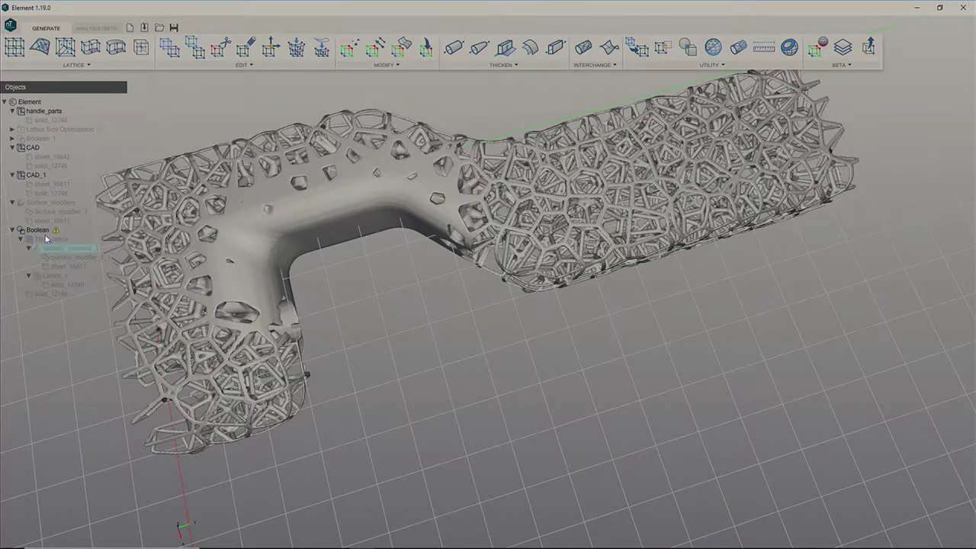
Recompute the Boolean intersect with the wider dropoff, inspect the trimmed lattice, then hide it
double_click(42, 231)
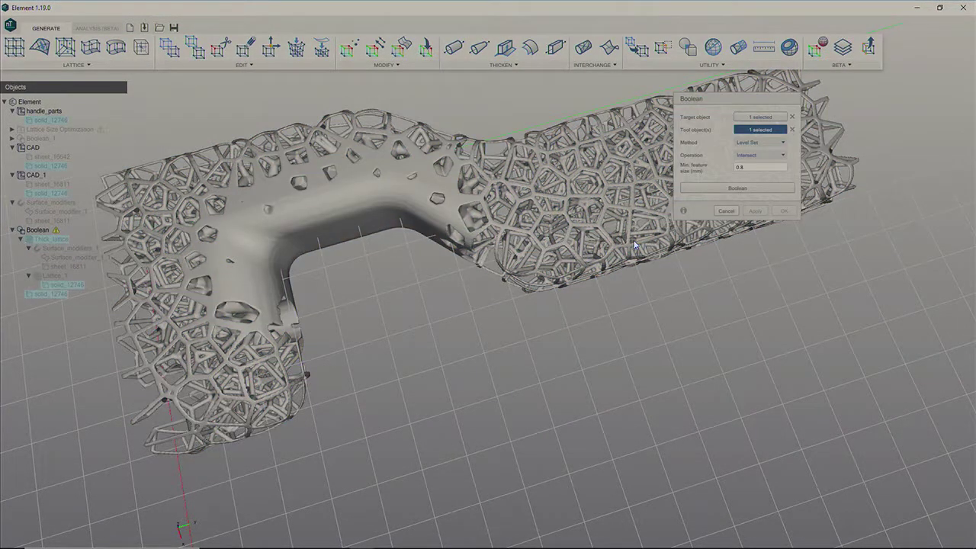
click(730, 188)
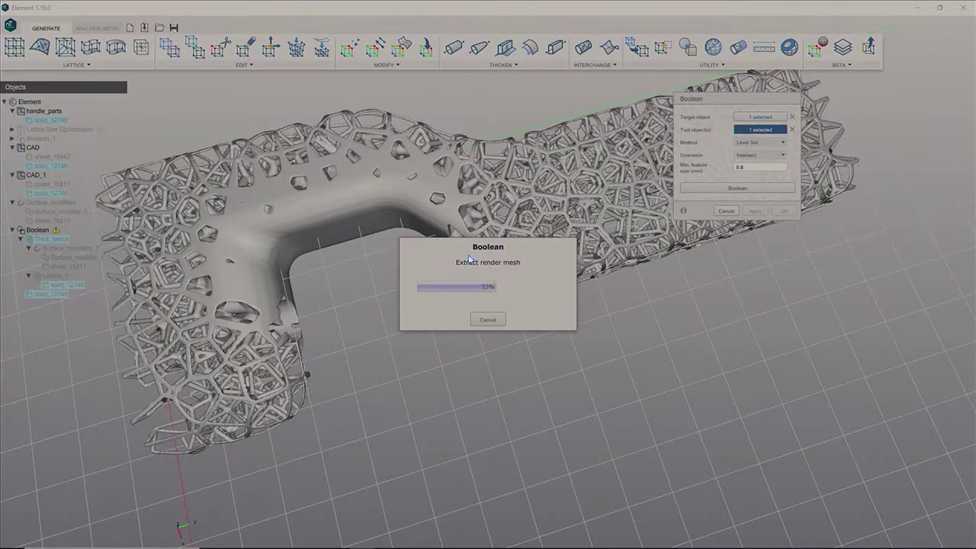
right_drag(492, 255, 771, 253)
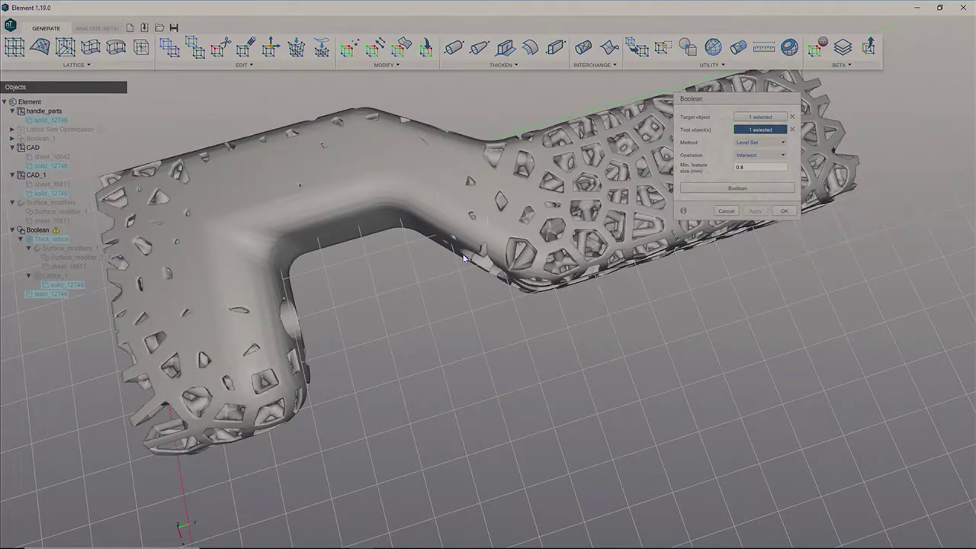
click(787, 214)
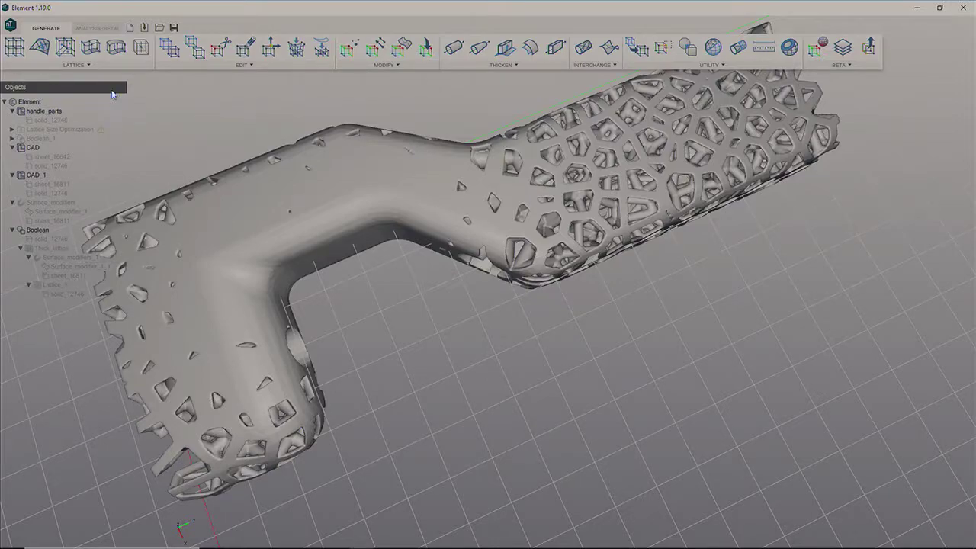
click(32, 231)
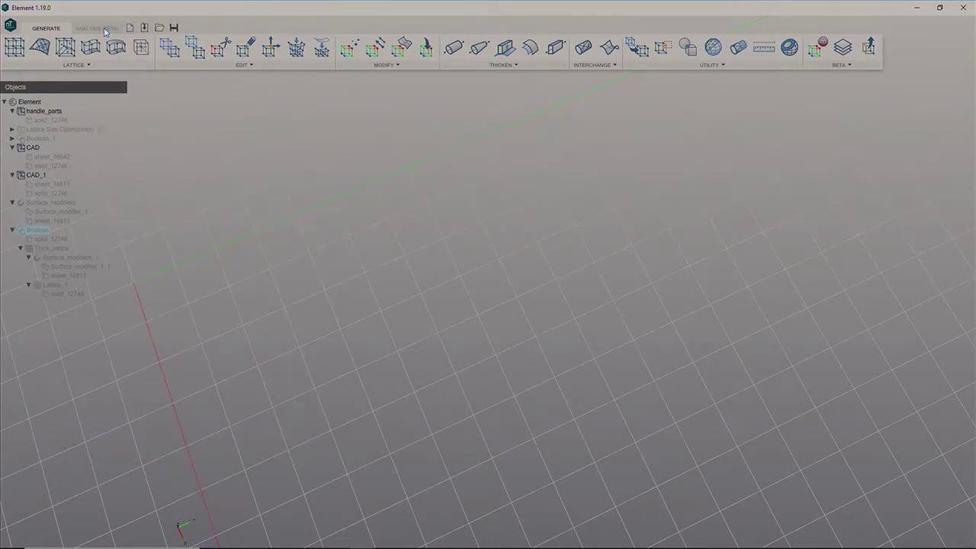
Review a lattice size optimization iteration's stress result in the Analysis tab
click(106, 31)
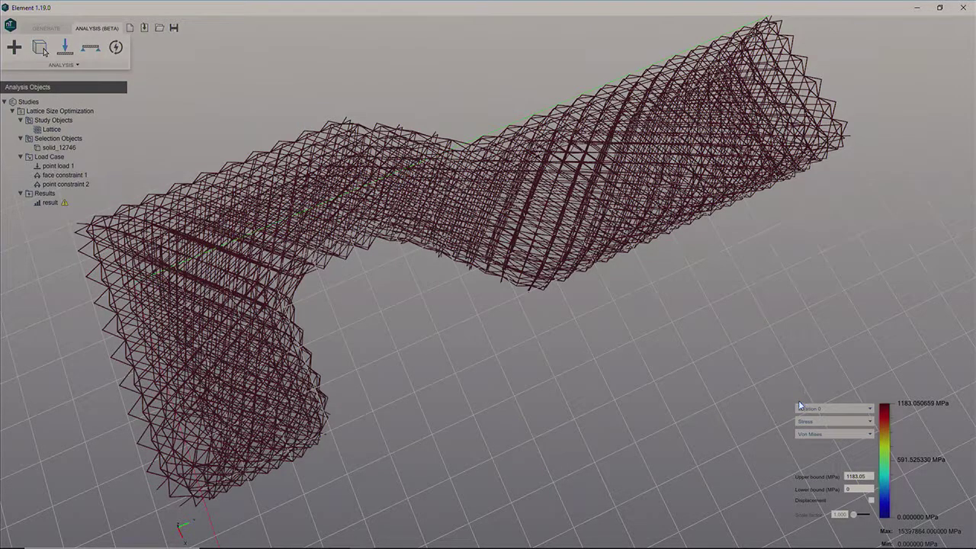
click(821, 407)
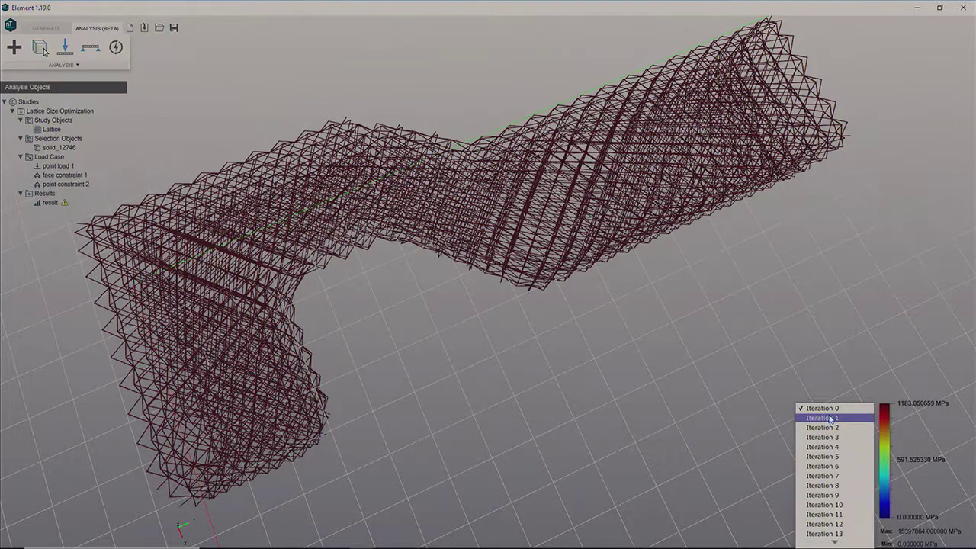
click(831, 416)
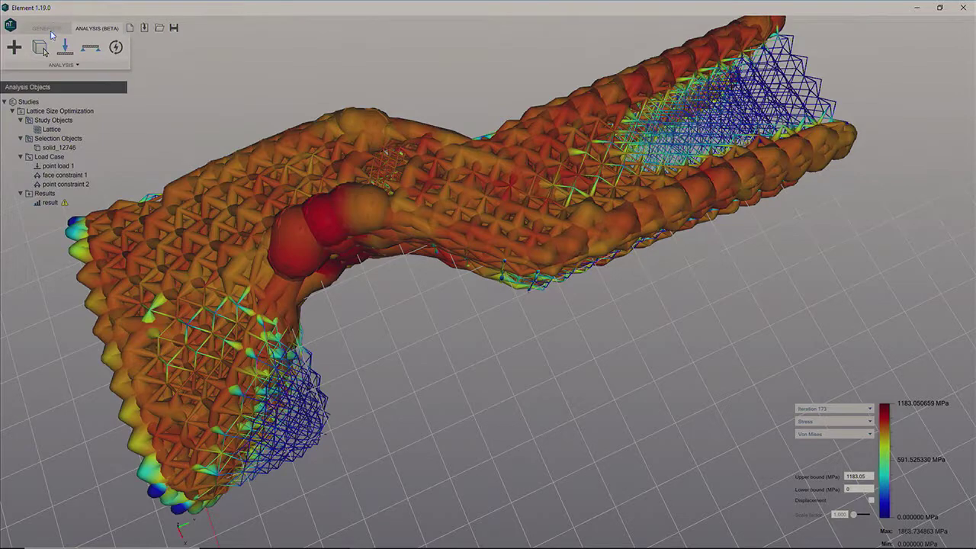
Back in Generate, show Boolean_1 and orbit around the orange handle's forked end
click(48, 29)
click(33, 141)
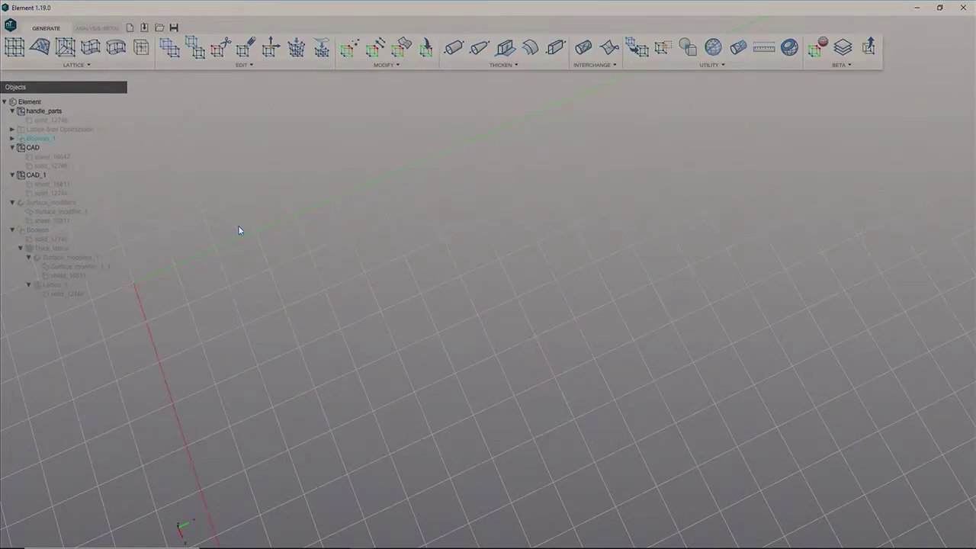
right_drag(239, 230, 270, 238)
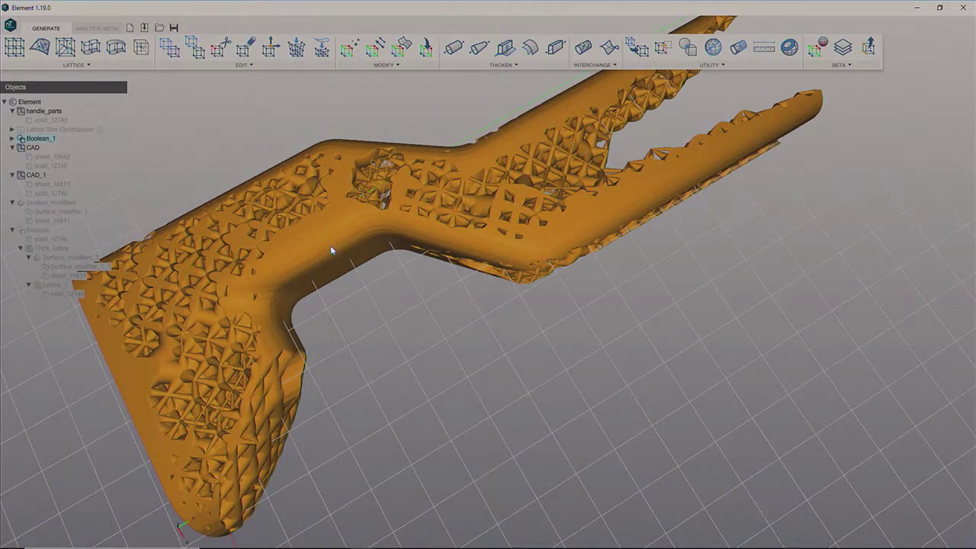
right_drag(479, 234, 651, 211)
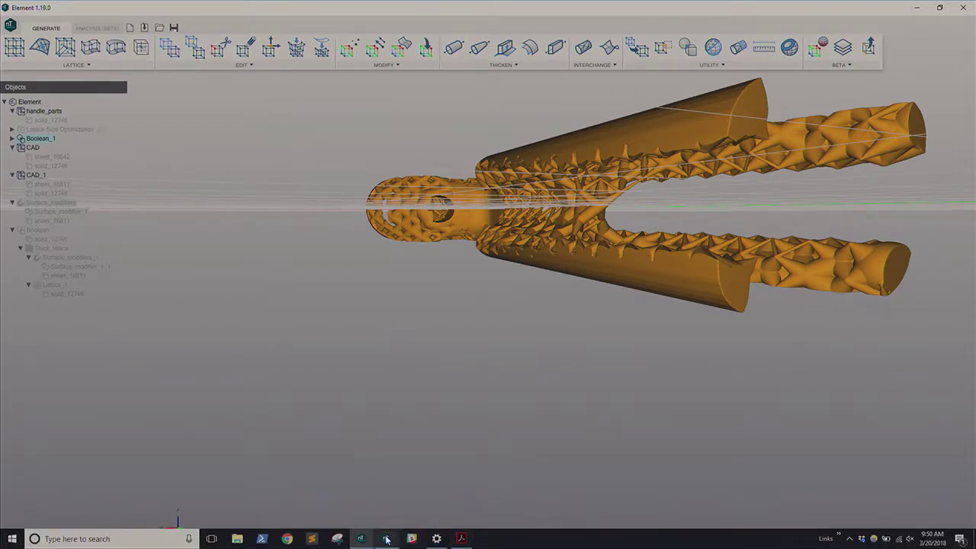
In the other Element session, inspect the funnel part and its applied distributed force
click(386, 538)
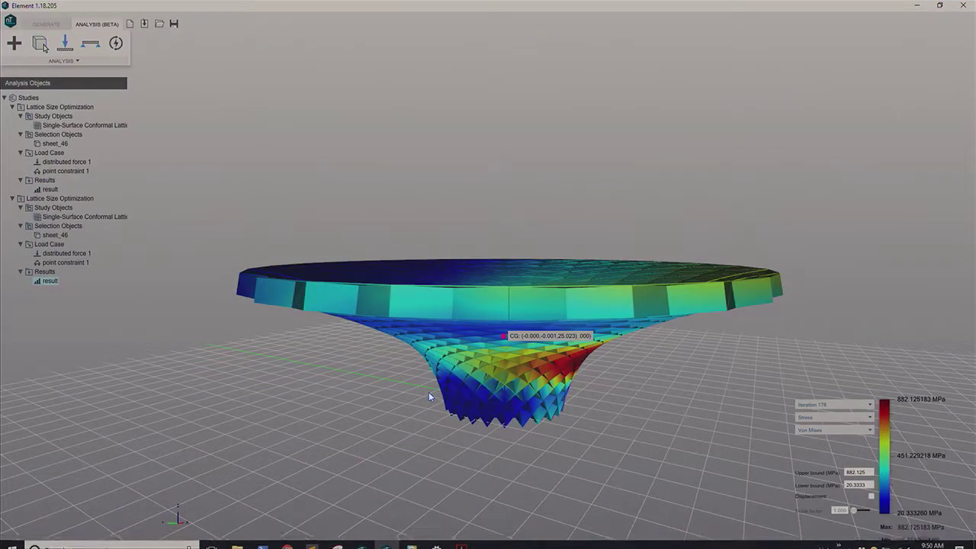
right_drag(428, 392, 450, 417)
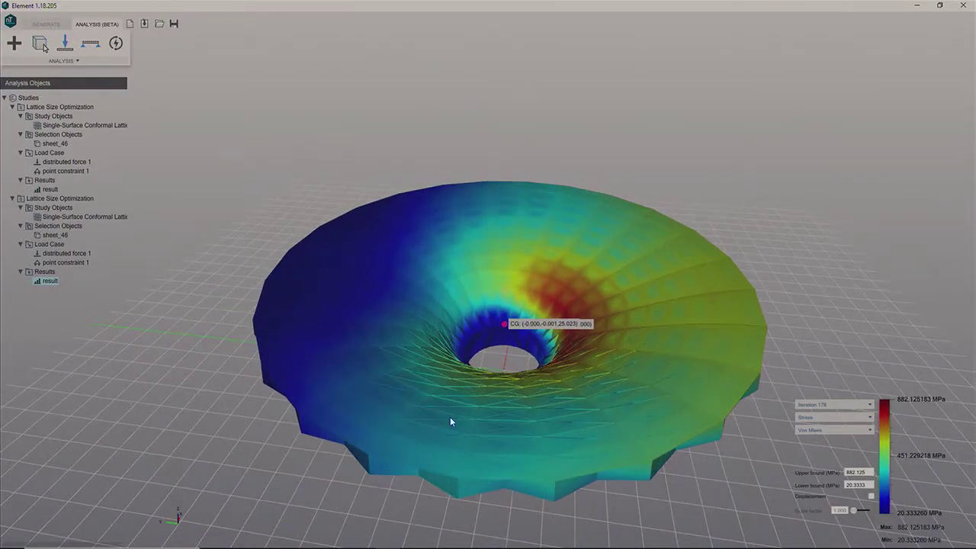
mouse_move(453, 417)
right_down()
mouse_move(469, 373)
mouse_move(576, 422)
right_up()
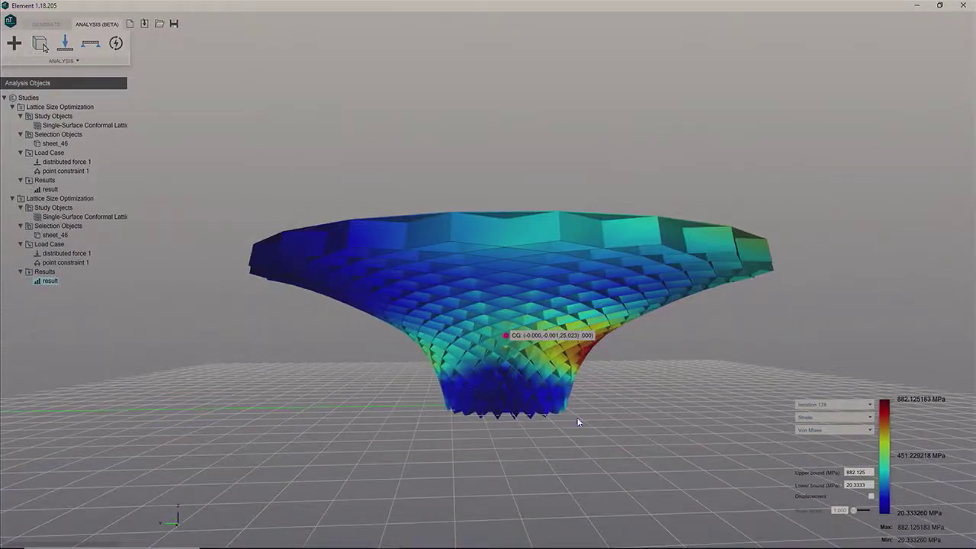
click(75, 161)
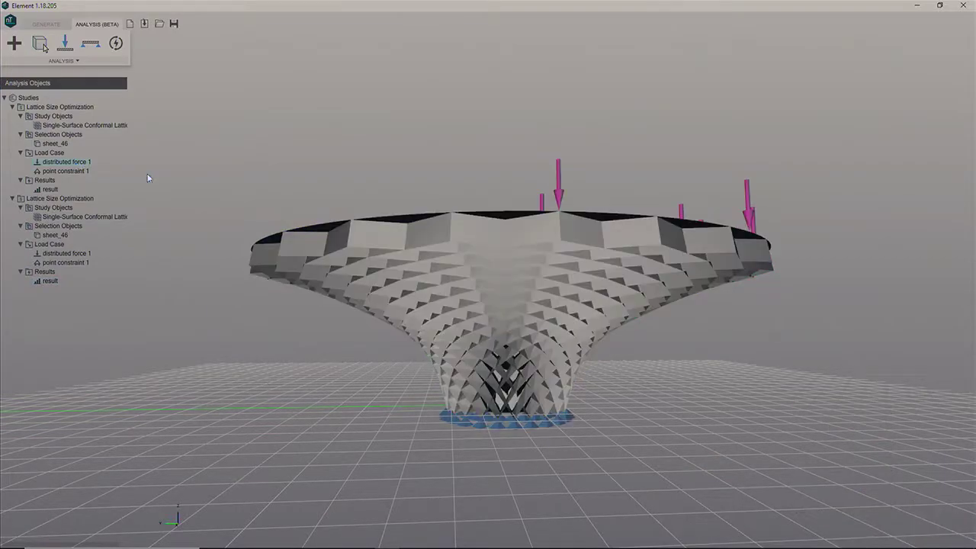
right_drag(595, 259, 652, 330)
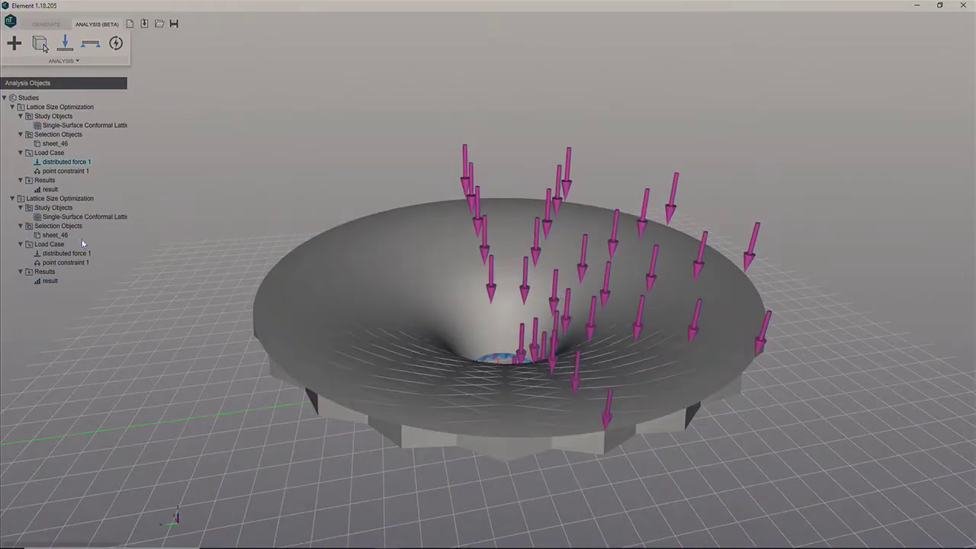
right_drag(561, 298, 511, 284)
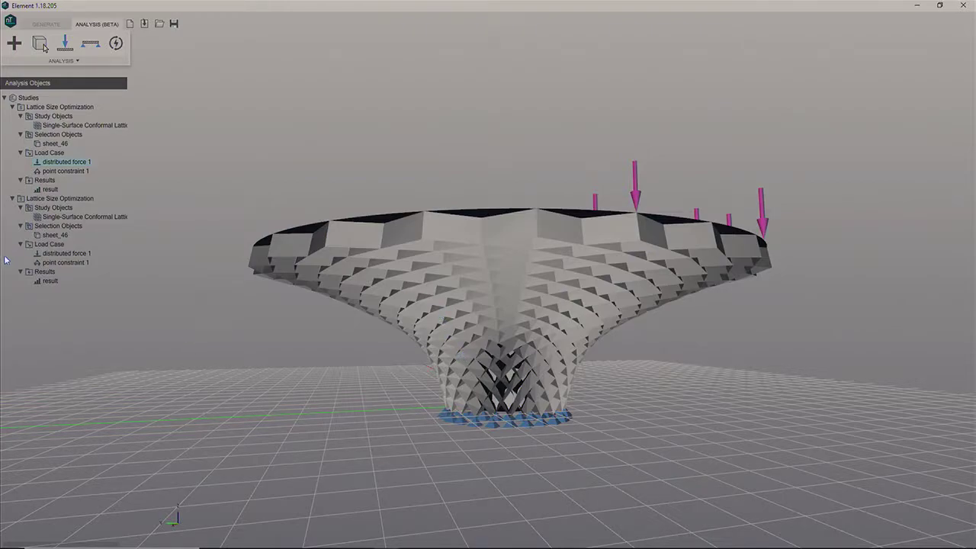
Compare both studies' stress maps and show the bowl with exaggerated displacement deformation
click(40, 281)
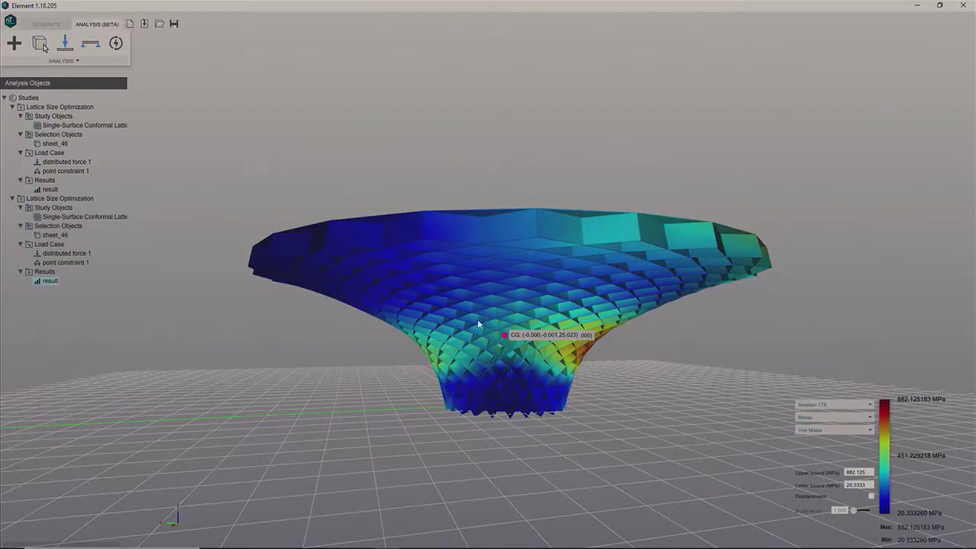
middle_drag(477, 319, 517, 300)
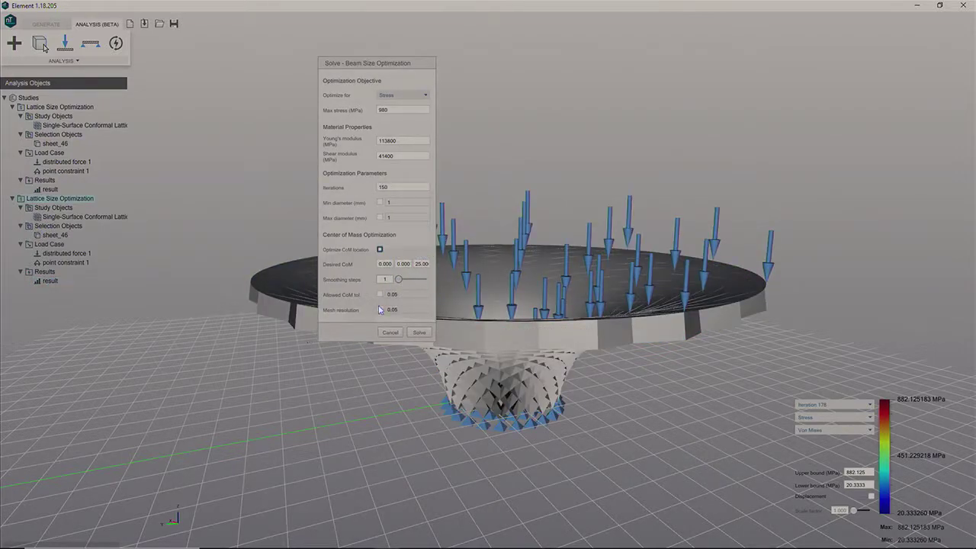
click(386, 334)
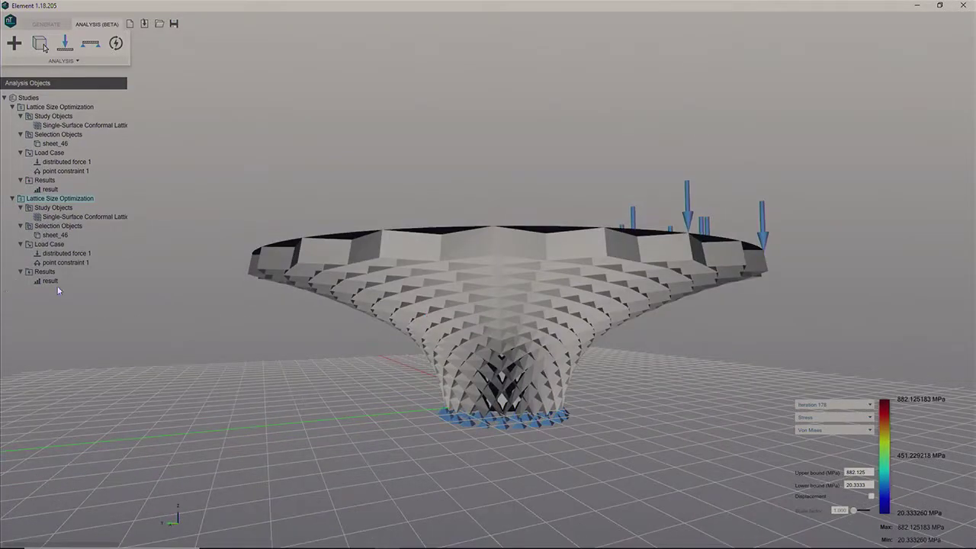
click(50, 280)
mouse_move(509, 335)
middle_down()
mouse_move(551, 342)
mouse_move(878, 476)
middle_up()
click(871, 496)
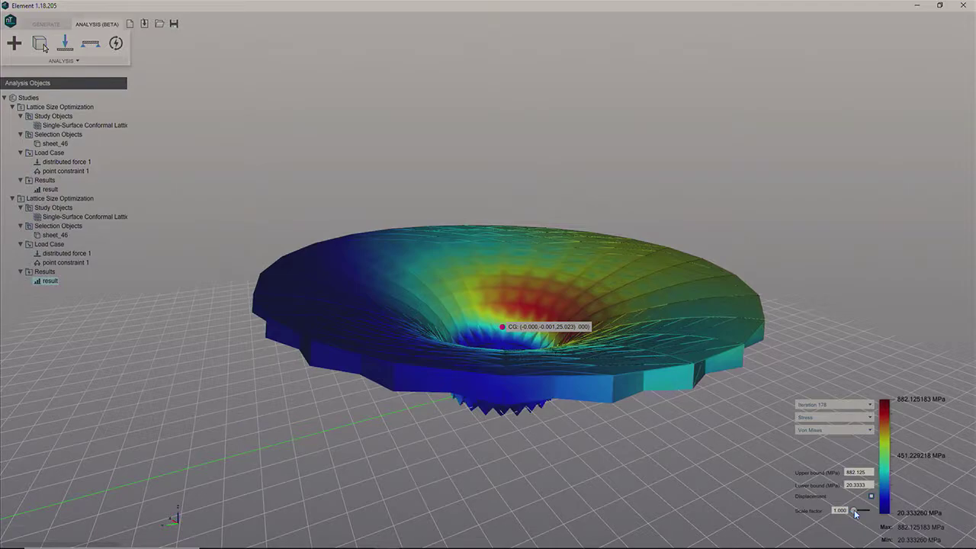
drag(855, 514, 851, 516)
right_drag(639, 452, 517, 410)
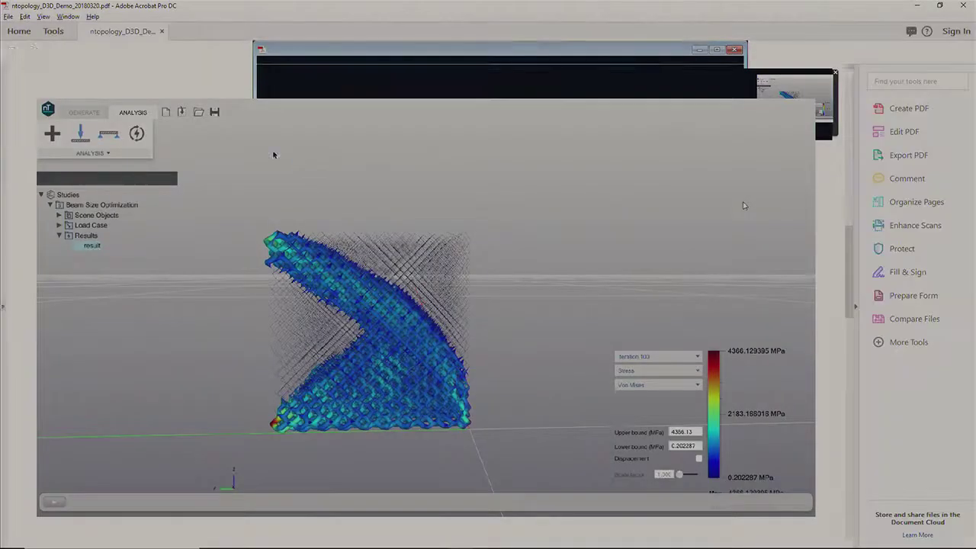
Advance the demo PDF to page 4 of 5
click(148, 53)
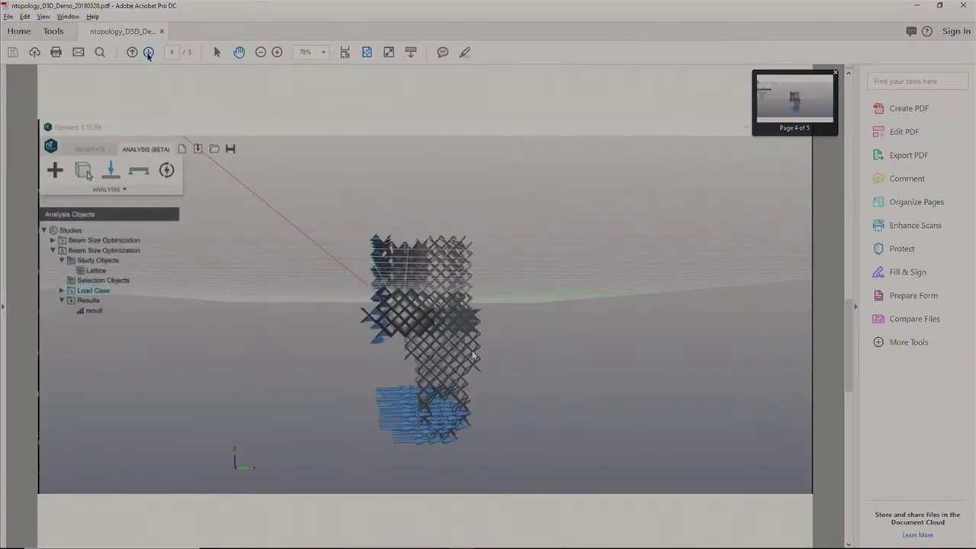